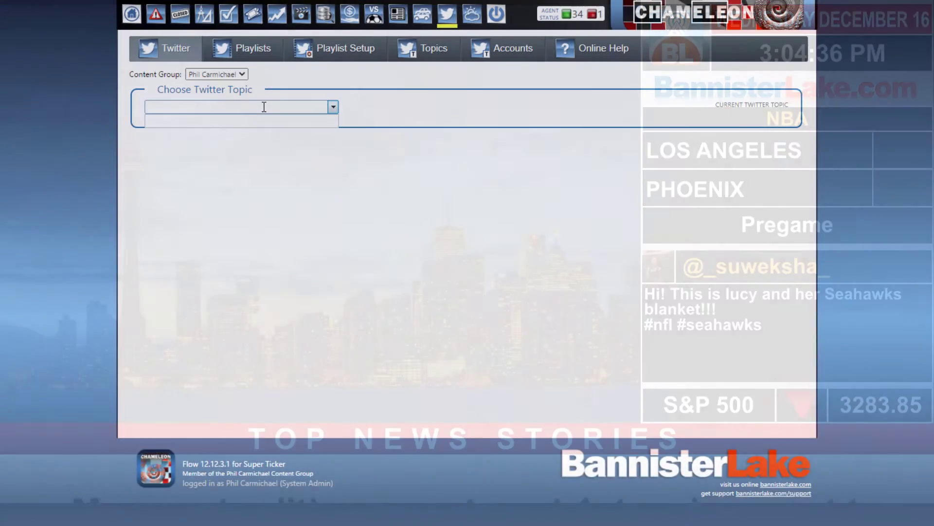
# Create a Twitter topic named Sports and add the hashtags NBA, NFL and NHL to a new search.
pyautogui.write('s')
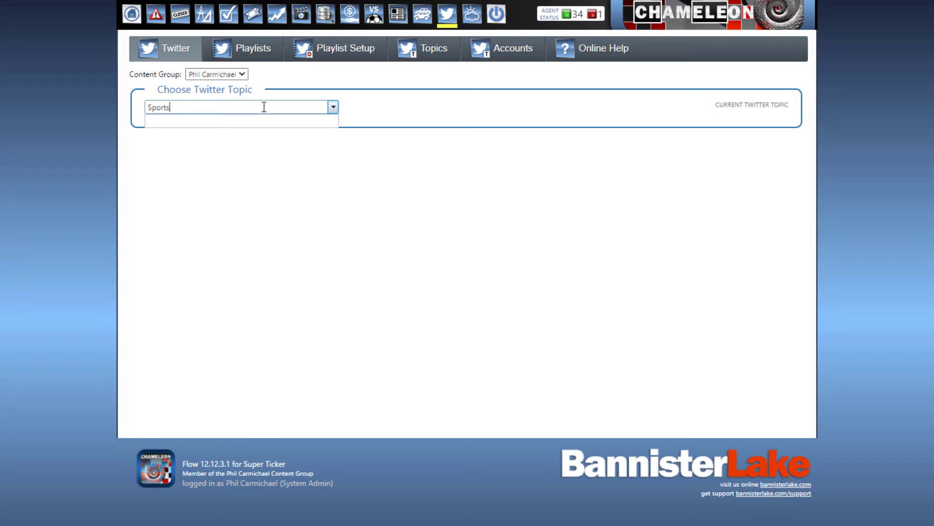
pyautogui.press('Return')
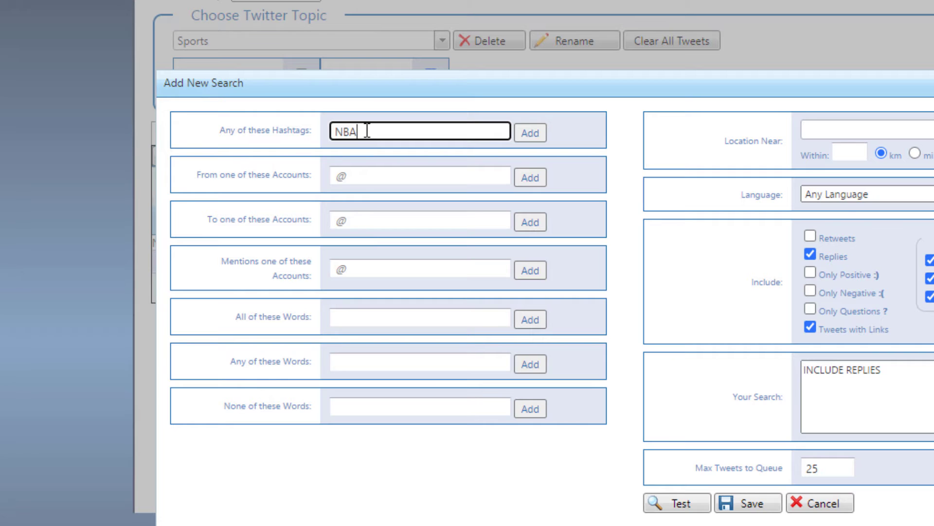
pyautogui.write('NBA')
pyautogui.press('Return')
pyautogui.click(367, 131)
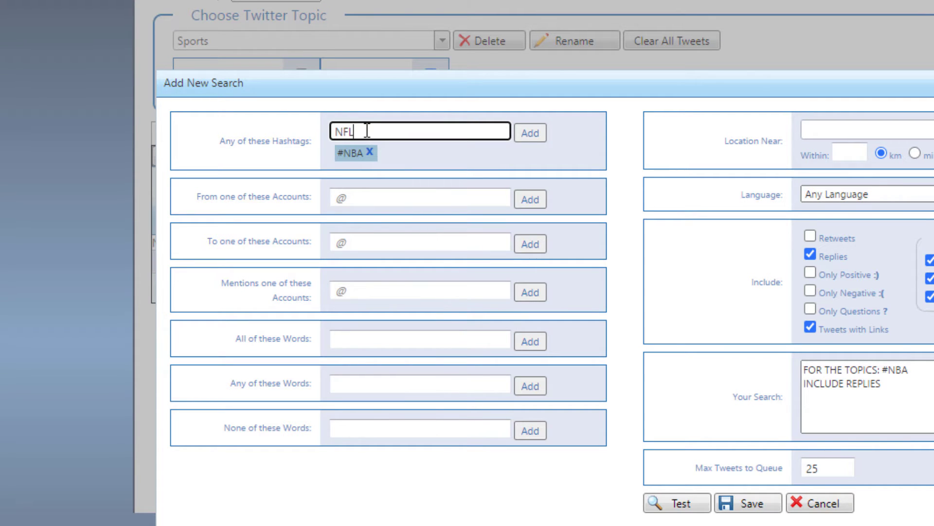
pyautogui.write('NFL')
pyautogui.press('Return')
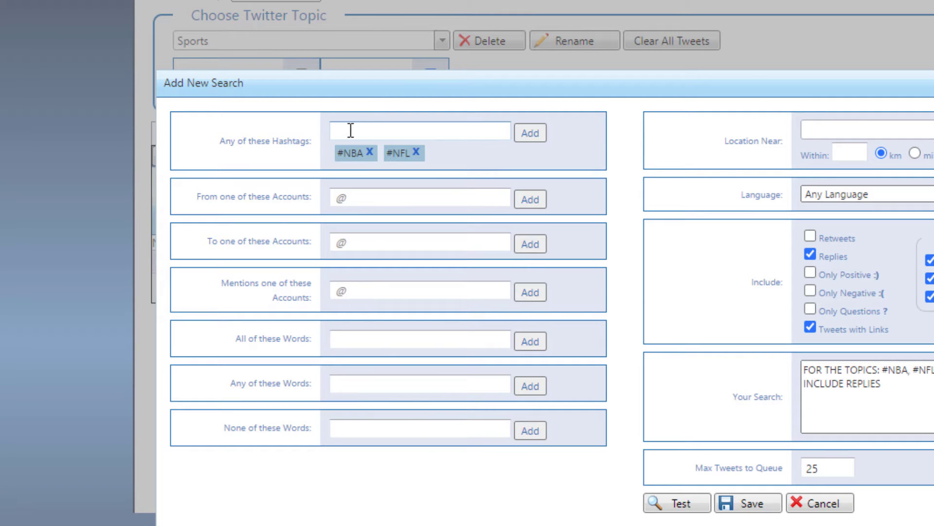
pyautogui.click(346, 131)
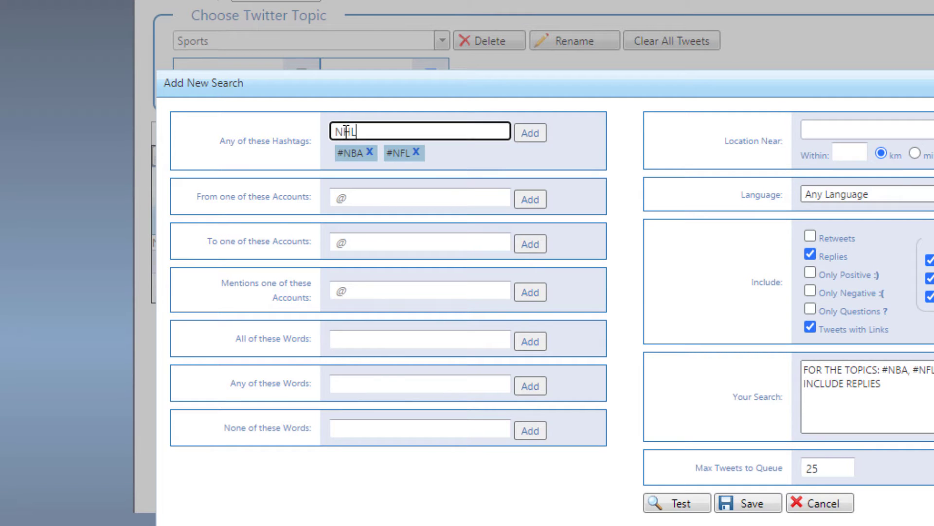
pyautogui.click(533, 130)
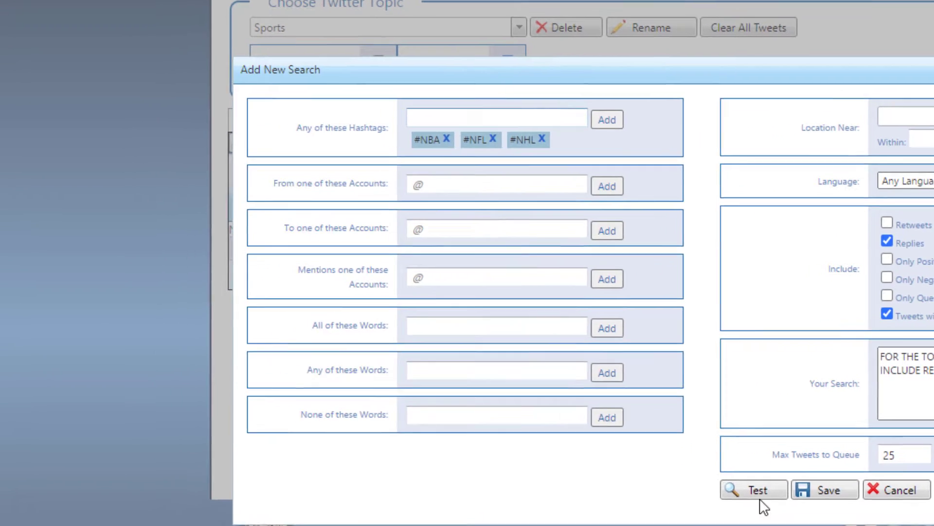
# Test the hashtag search, close its results and save the search to the Sports topic.
pyautogui.click(759, 495)
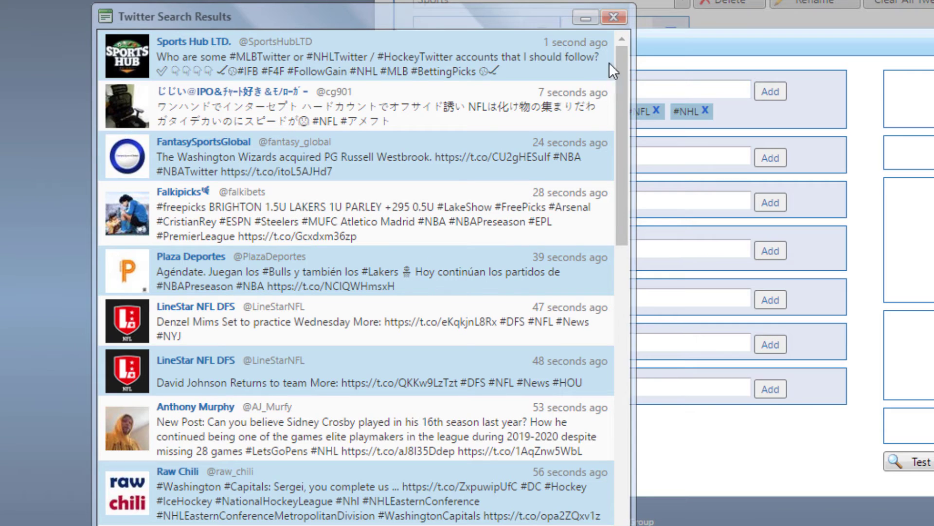
pyautogui.click(614, 16)
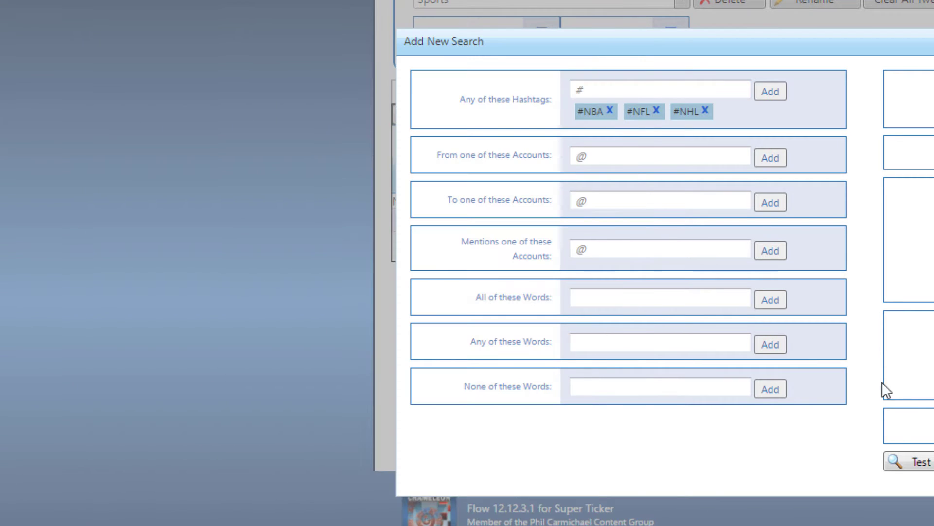
pyautogui.click(814, 488)
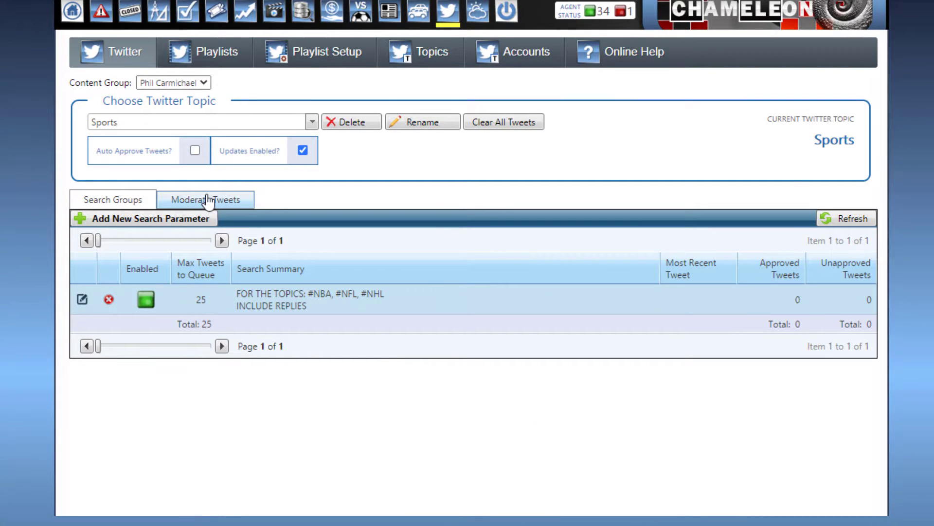
# Create a new Twitter playlist named Sports.
pyautogui.click(209, 201)
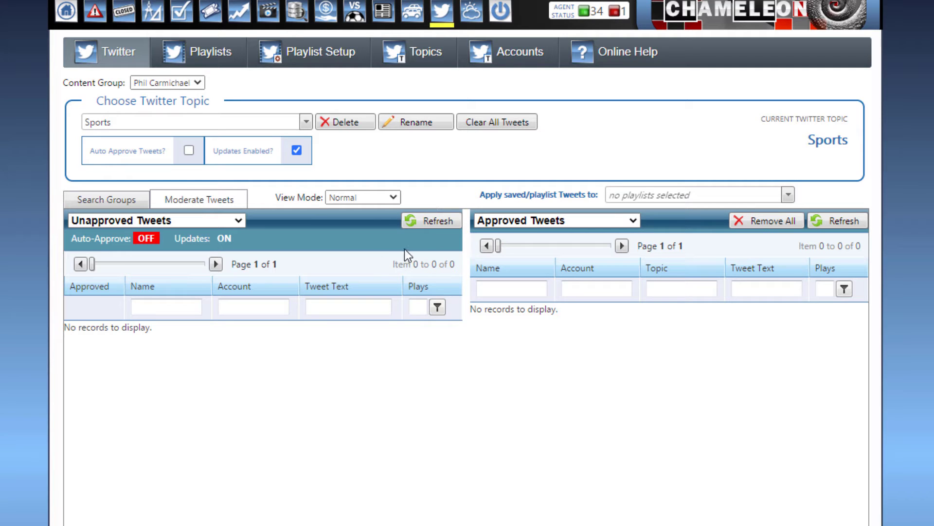
pyautogui.click(307, 53)
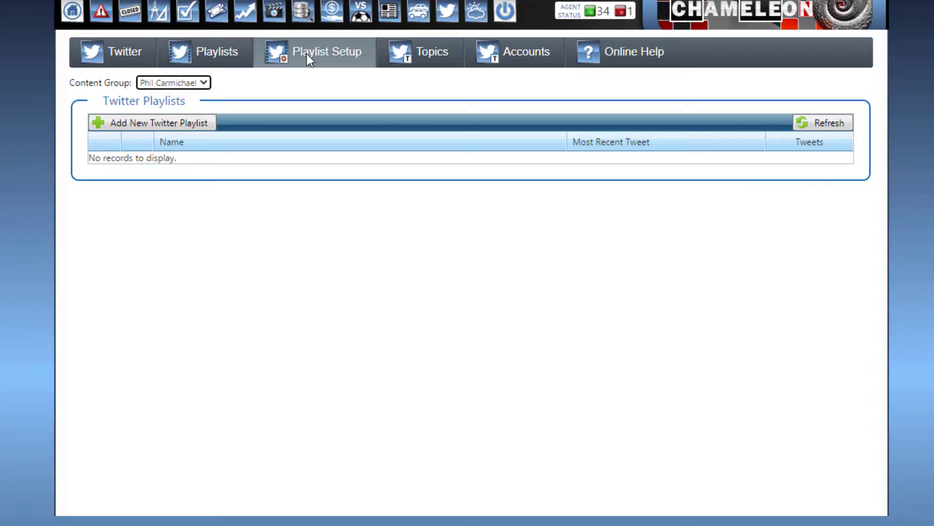
pyautogui.click(143, 126)
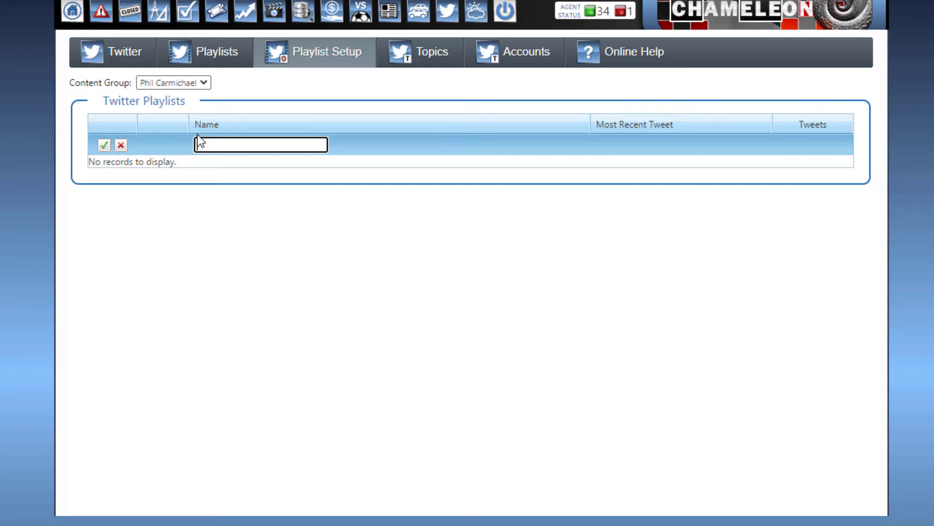
pyautogui.click(103, 146)
# Return to the Sports Twitter topic and open its tweet moderation view.
pyautogui.click(125, 64)
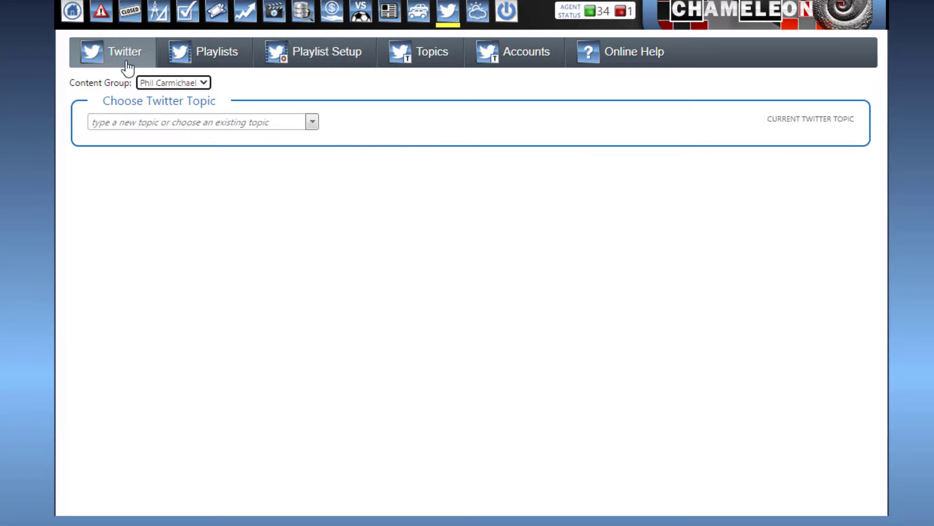
pyautogui.click(311, 121)
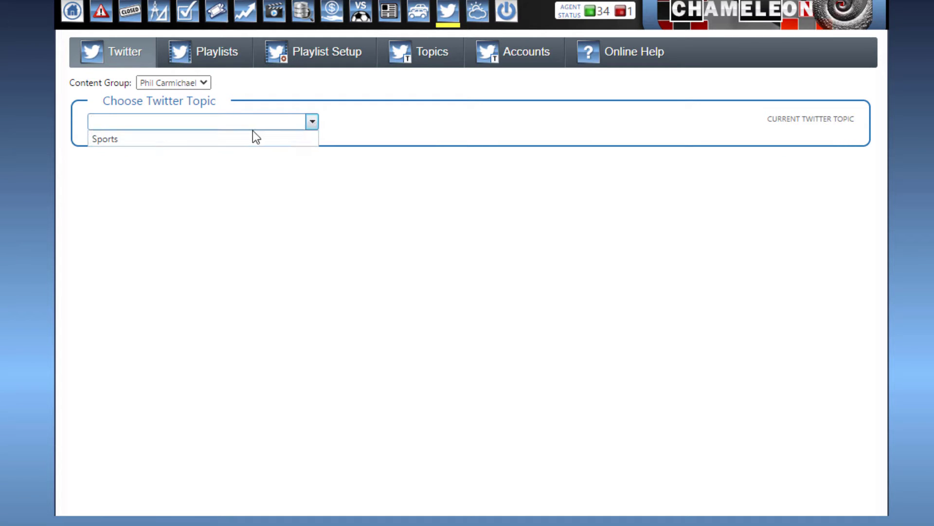
pyautogui.click(238, 142)
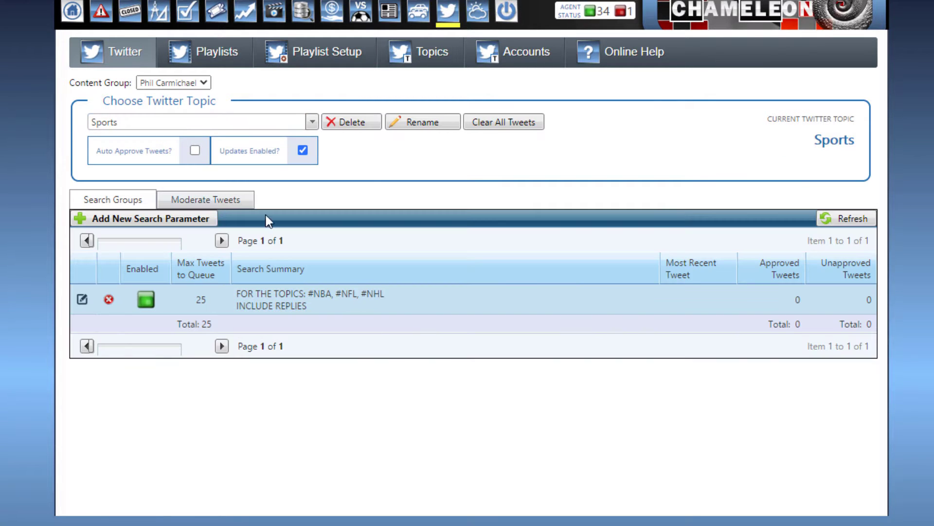
pyautogui.click(222, 204)
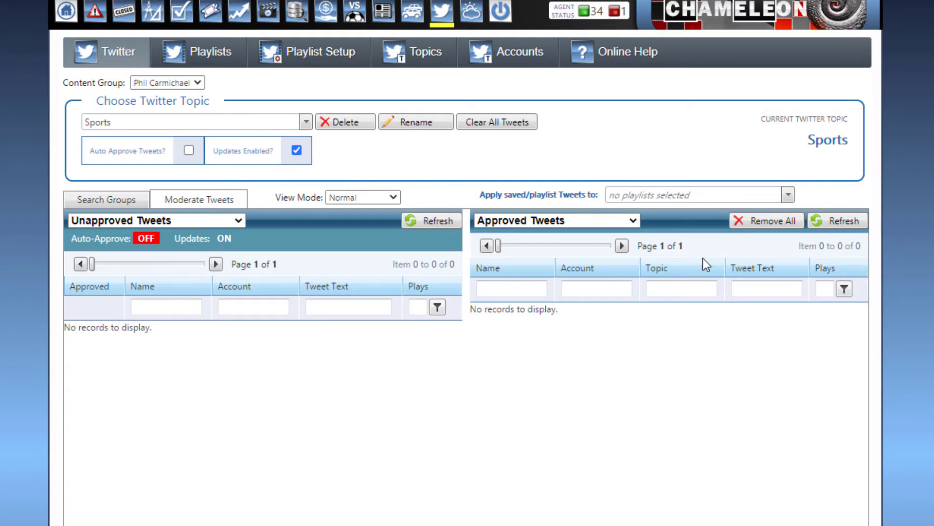
# Apply saved tweets to the Sports playlist and show that playlist instead of the approved tweets.
pyautogui.click(788, 199)
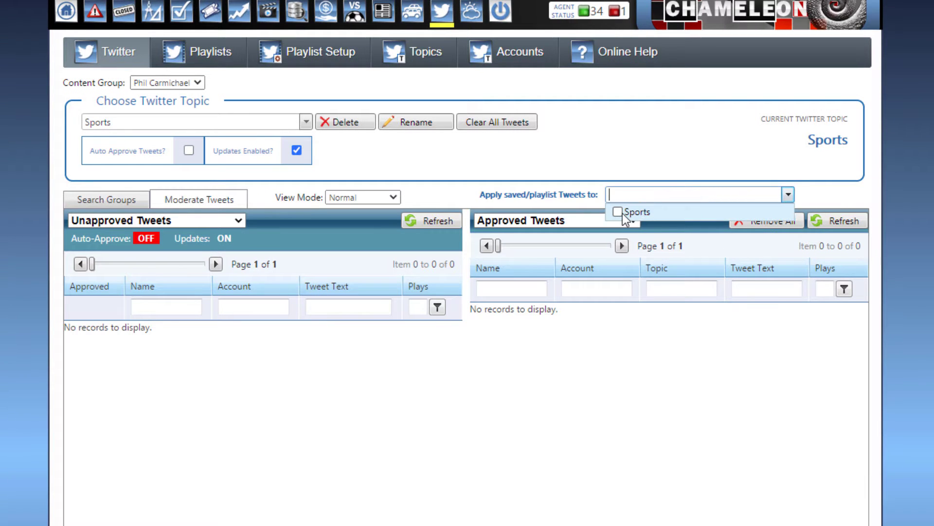
pyautogui.click(629, 322)
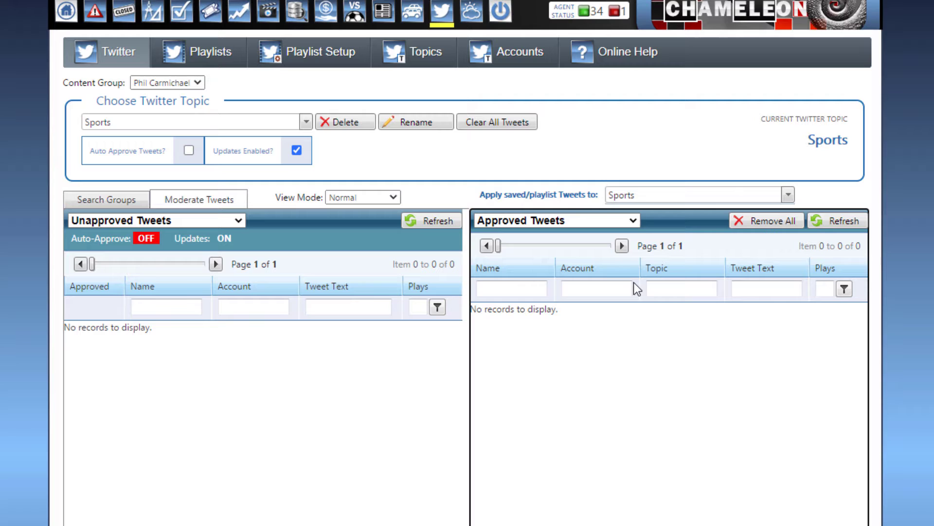
pyautogui.click(633, 220)
pyautogui.click(500, 249)
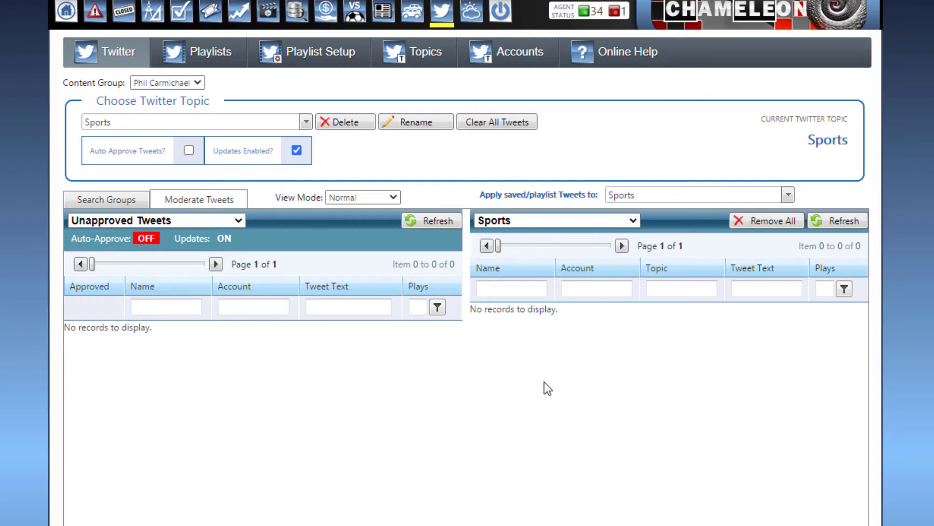
pyautogui.click(414, 220)
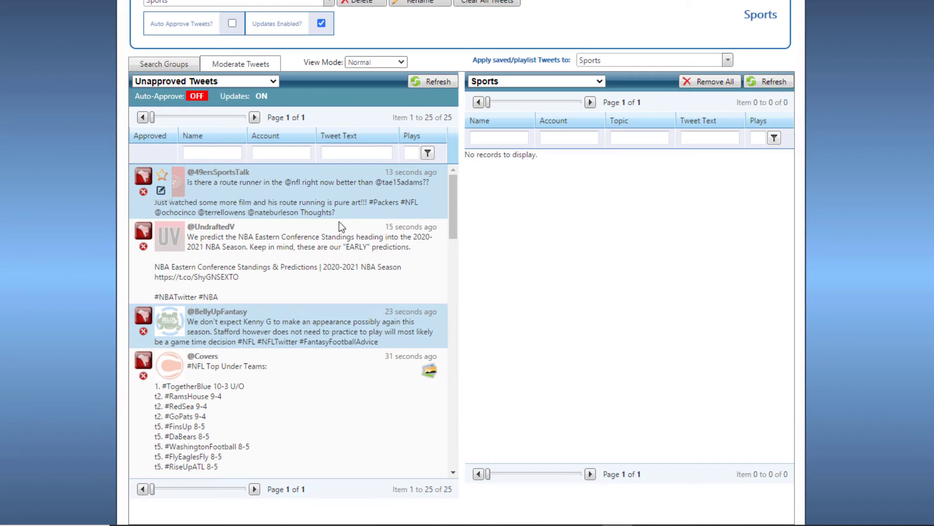
pyautogui.moveTo(258, 188); pyautogui.dragTo(467, 163)
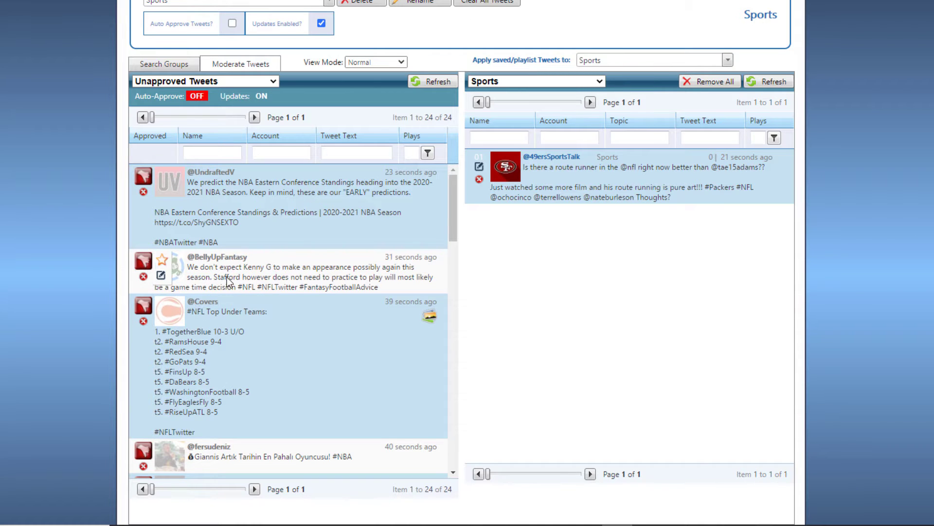
pyautogui.moveTo(226, 281); pyautogui.dragTo(474, 201)
pyautogui.scroll(-5, 279, 267)
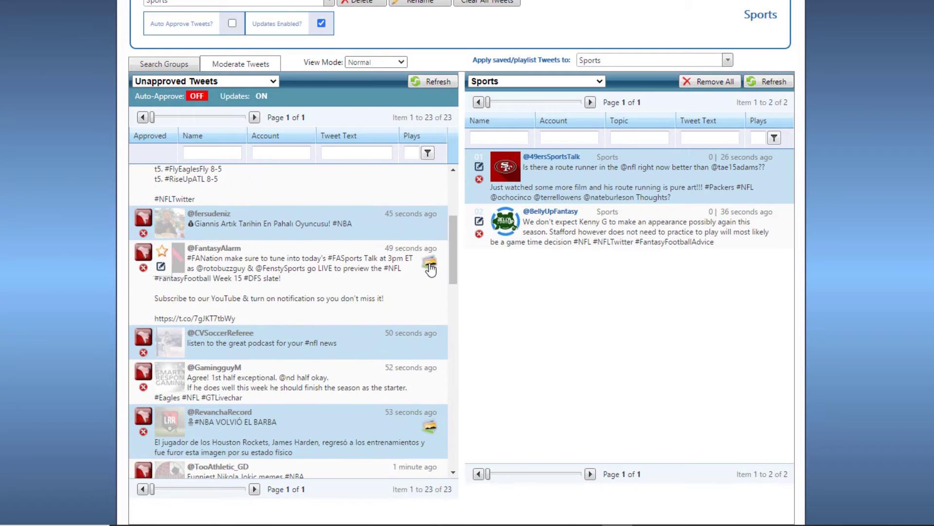
pyautogui.click(428, 266)
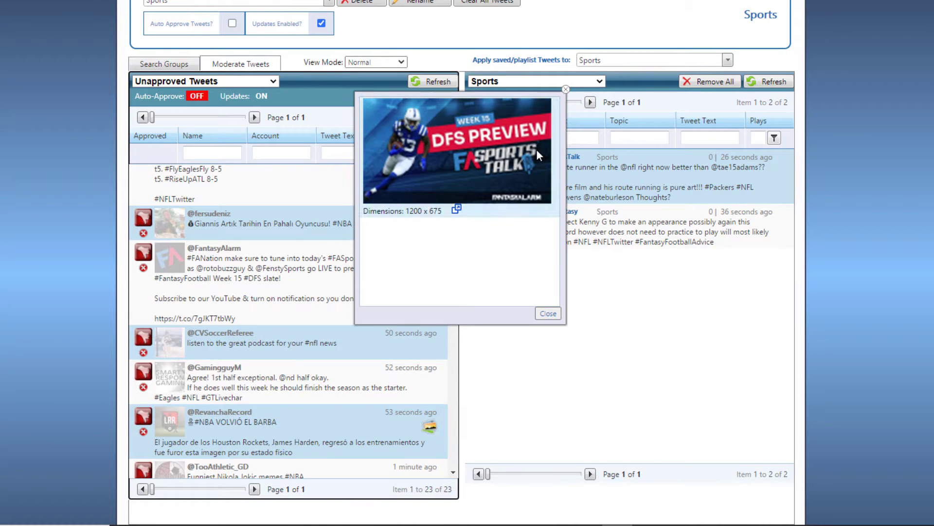
pyautogui.click(566, 90)
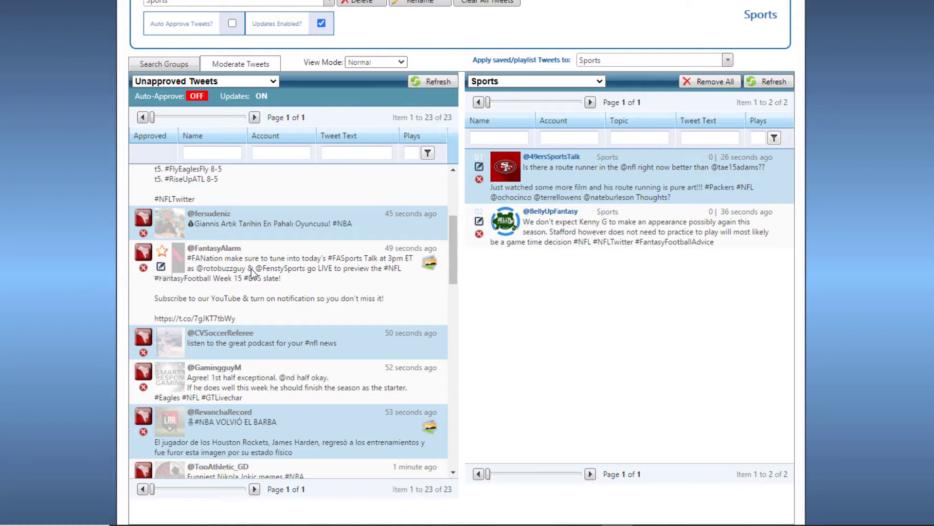
pyautogui.moveTo(251, 268); pyautogui.dragTo(490, 247)
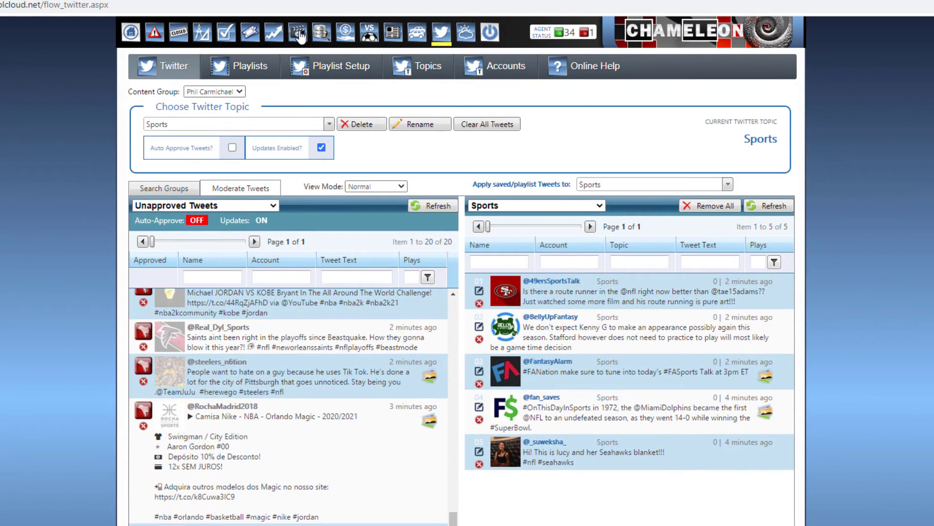
# Add a new media export for the Sports Twitter playlist.
pyautogui.click(299, 33)
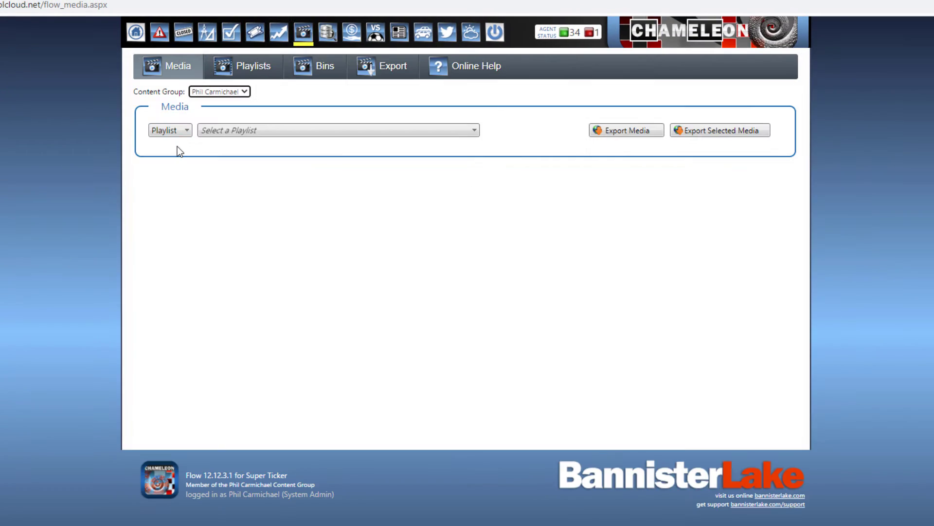
pyautogui.click(382, 66)
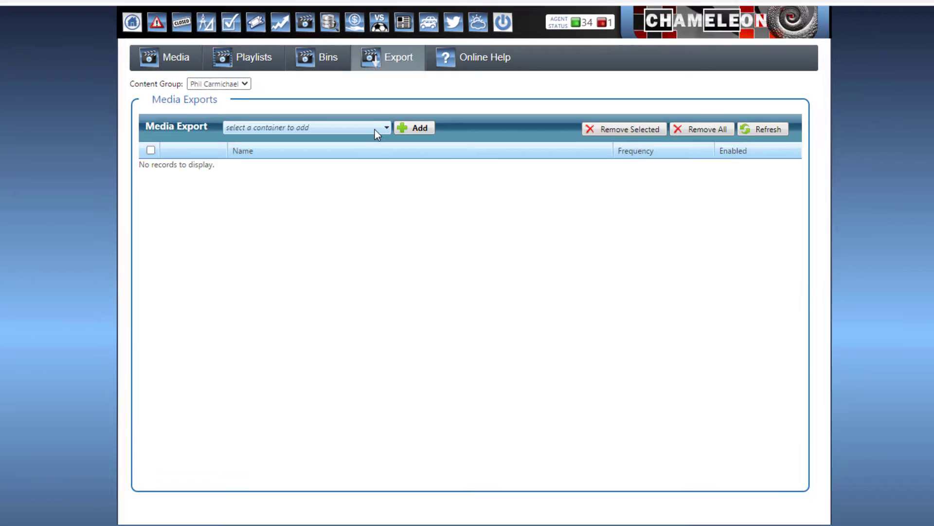
pyautogui.click(381, 130)
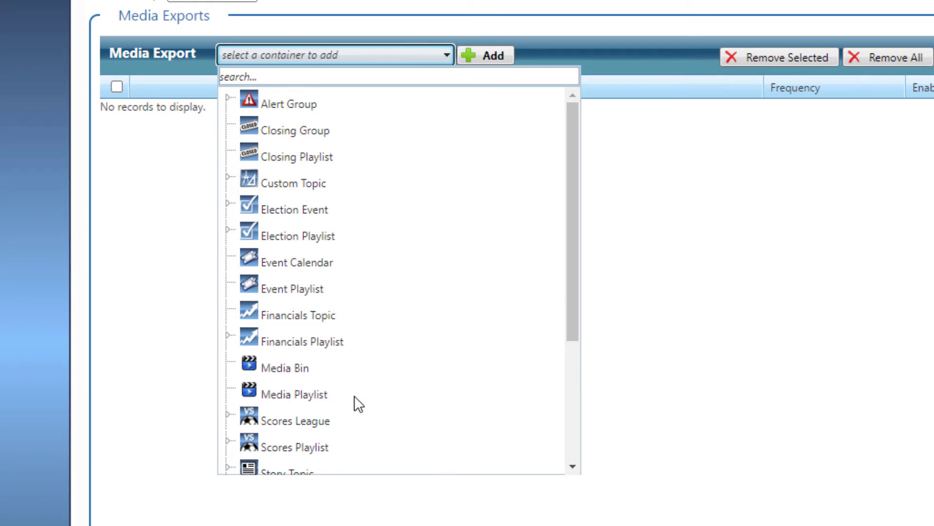
pyautogui.scroll(-3, 353, 399)
pyautogui.click(288, 414)
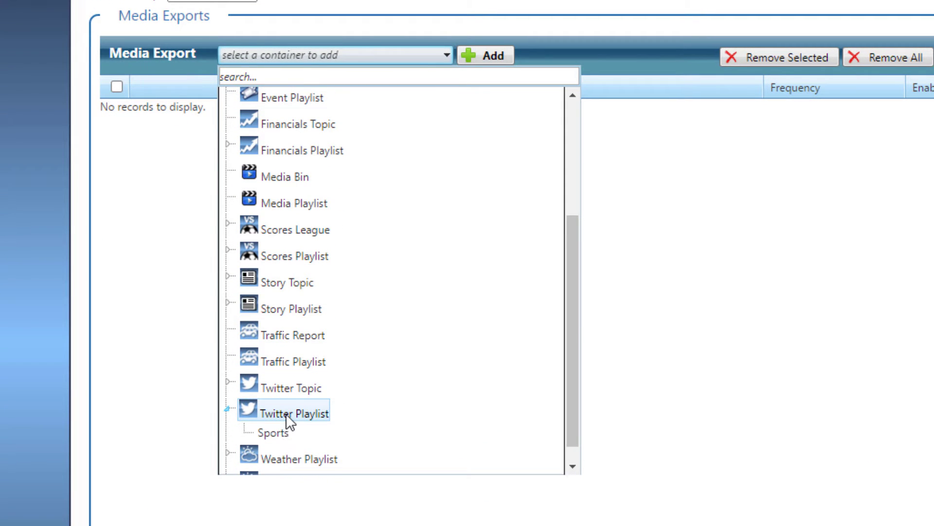
pyautogui.click(281, 435)
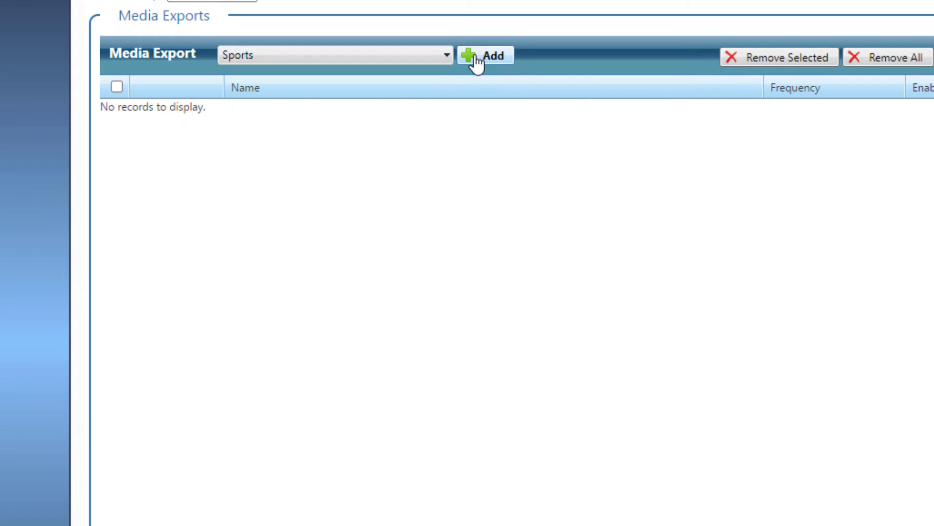
pyautogui.click(477, 63)
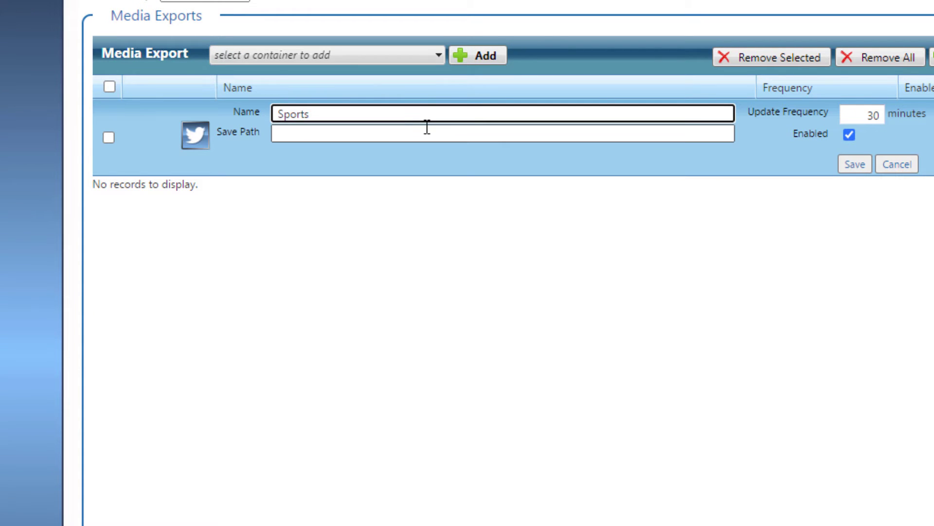
# Copy the Twitter Images folder path from File Explorer and set the export's save path to I:\Prime\Projects\Data 2020\Images\Twitter Images.
pyautogui.hotkey('alt', 'Tab')
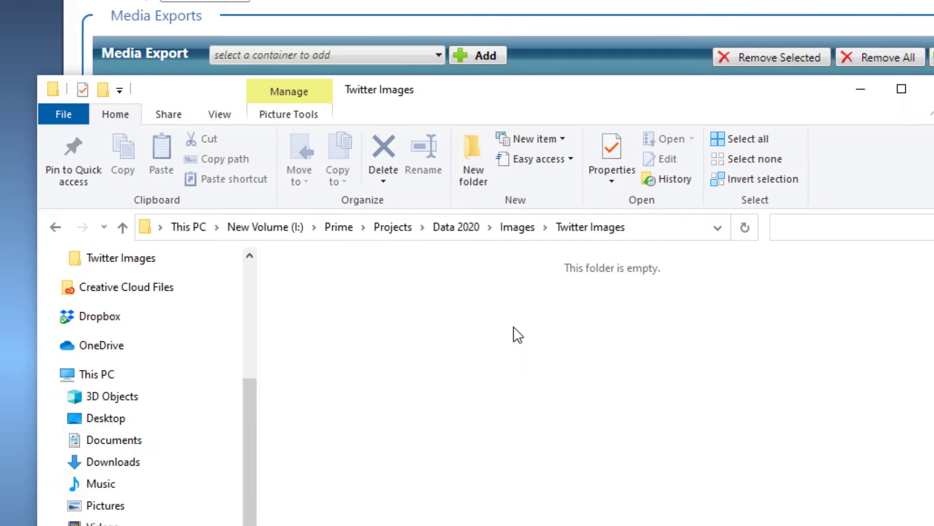
pyautogui.click(640, 226)
pyautogui.moveTo(496, 225); pyautogui.dragTo(69, 242)
pyautogui.hotkey('ctrl', 'c')
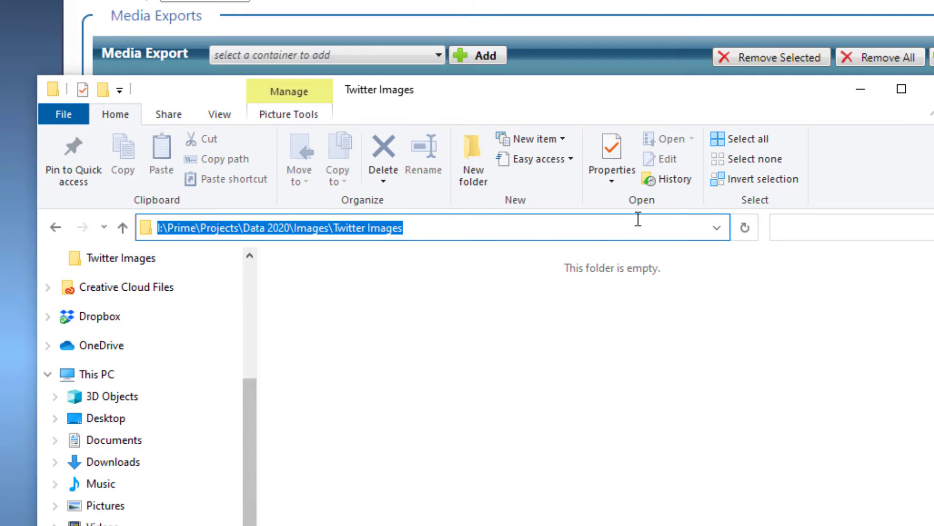
pyautogui.click(861, 90)
pyautogui.click(470, 133)
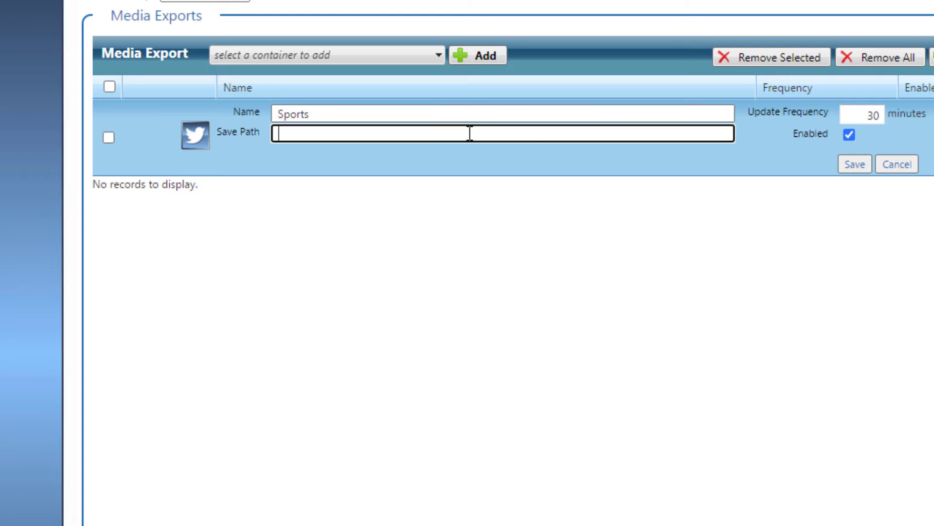
pyautogui.hotkey('ctrl', 'v')
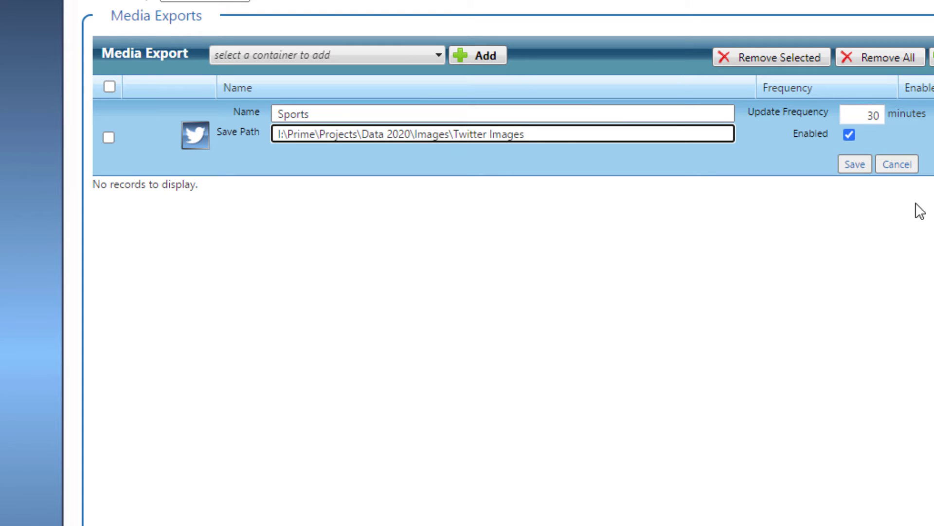
# Set the Sports export's update frequency to 1 minute and save the export.
pyautogui.click(866, 117)
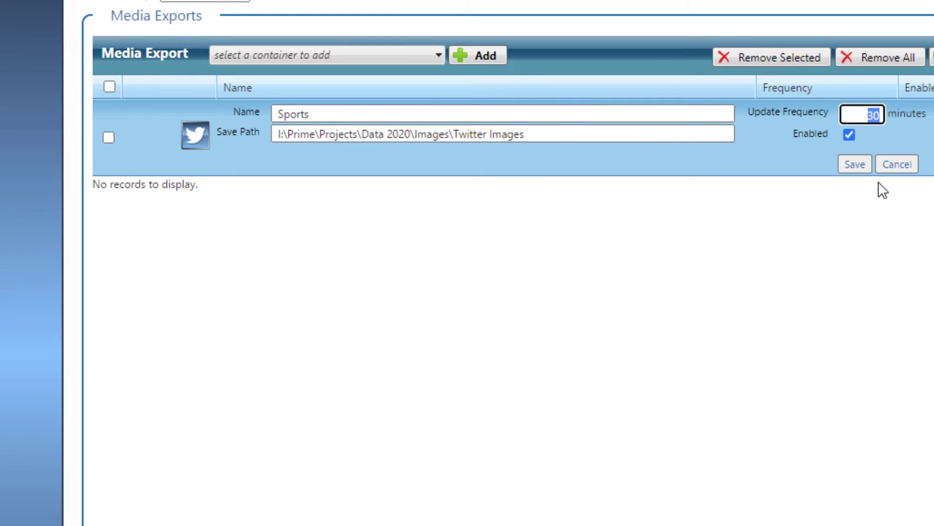
pyautogui.write('1')
pyautogui.click(856, 164)
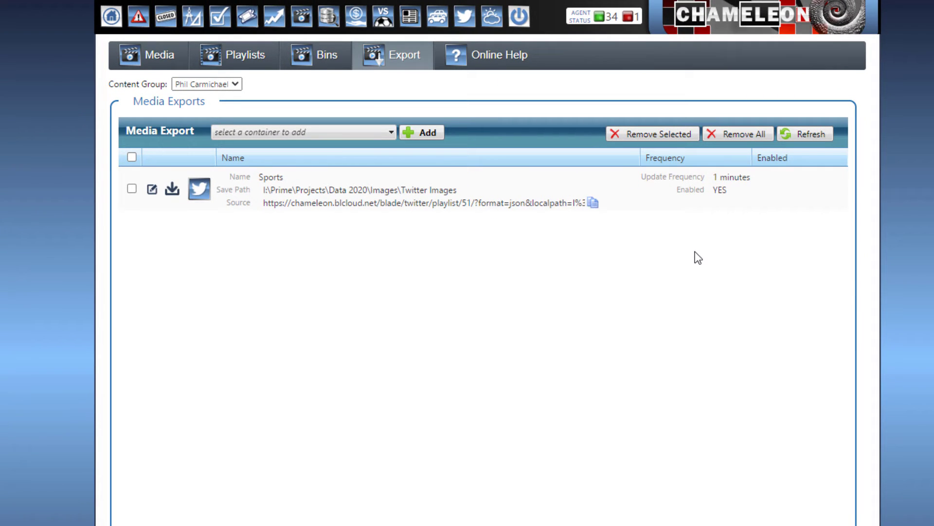
# Open BLADE's Tweet URL Generator and generate an XML query string for the Sports playlist.
pyautogui.click(112, 18)
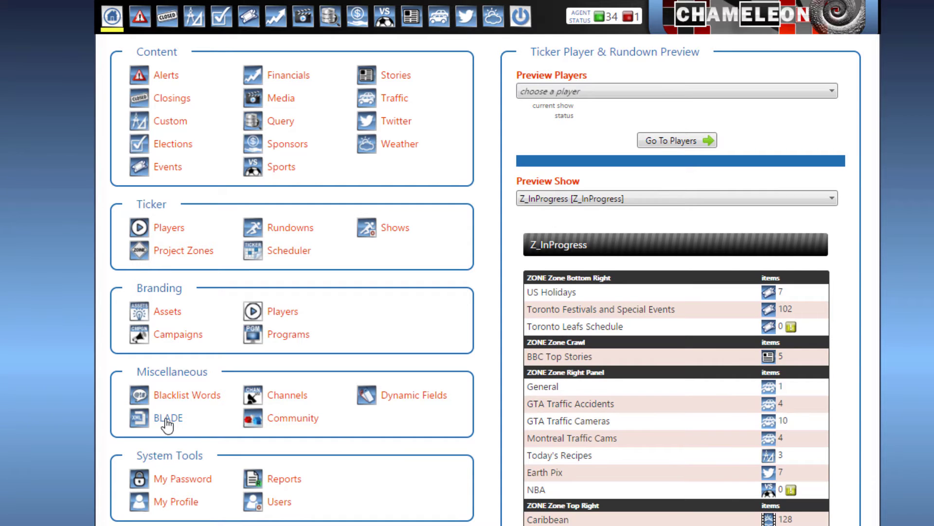
pyautogui.click(166, 419)
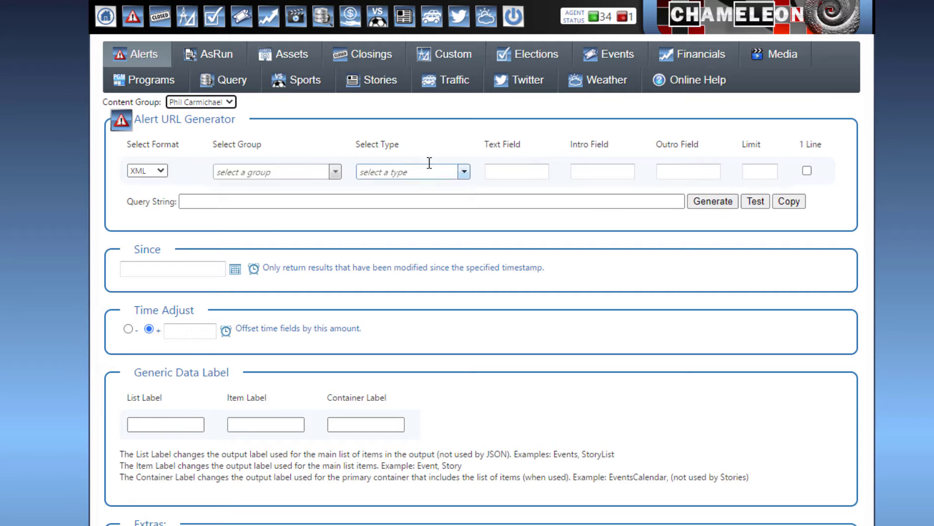
pyautogui.click(502, 91)
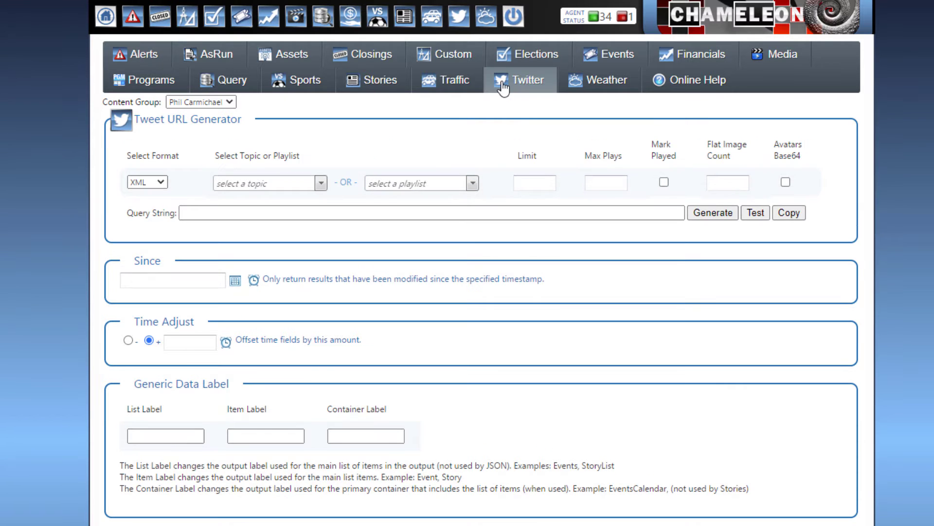
pyautogui.click(474, 183)
pyautogui.write('Sports')
pyautogui.click(397, 199)
pyautogui.click(711, 214)
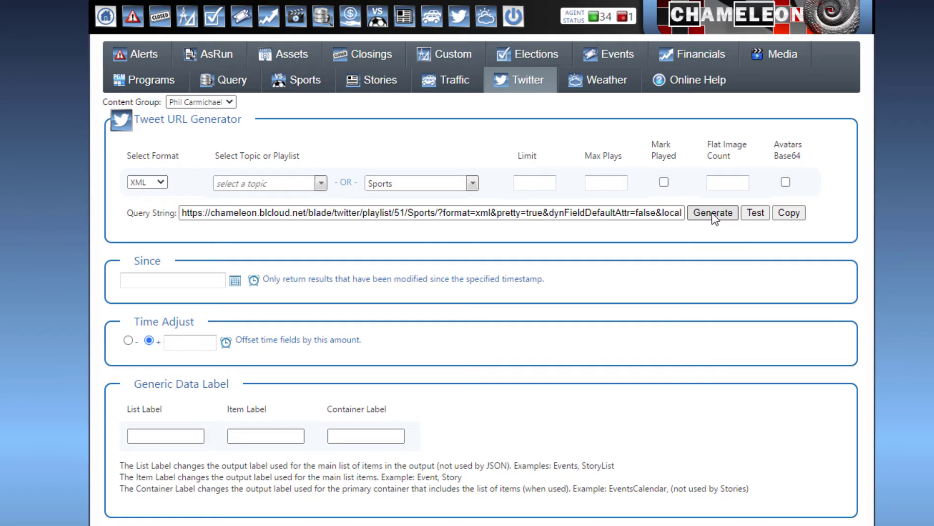
# Copy the query string, switch to Prime, and apply it as the web address of the AvatarImage data object.
pyautogui.click(787, 212)
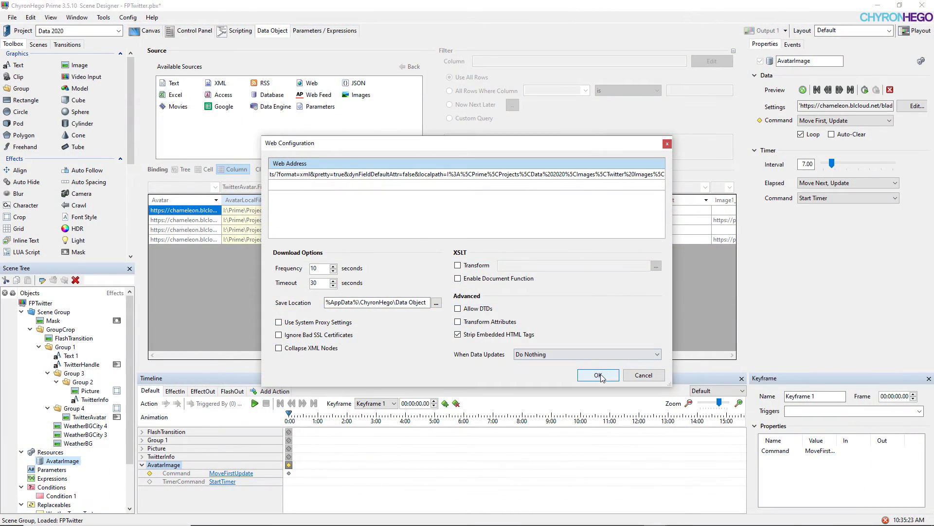
pyautogui.click(598, 375)
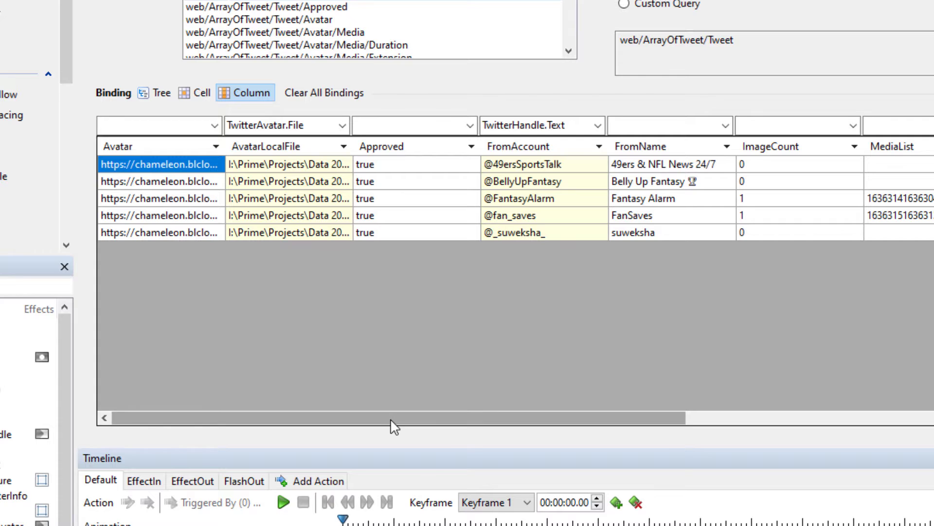
# Examine the tweet columns and the nested media tables of the web data source for image fields.
pyautogui.moveTo(393, 418); pyautogui.dragTo(864, 418)
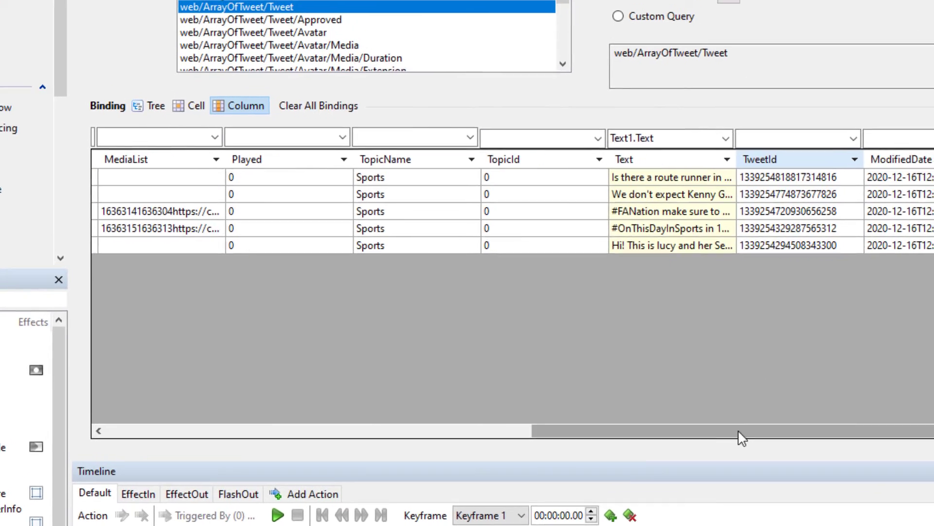
pyautogui.moveTo(742, 438); pyautogui.dragTo(317, 388)
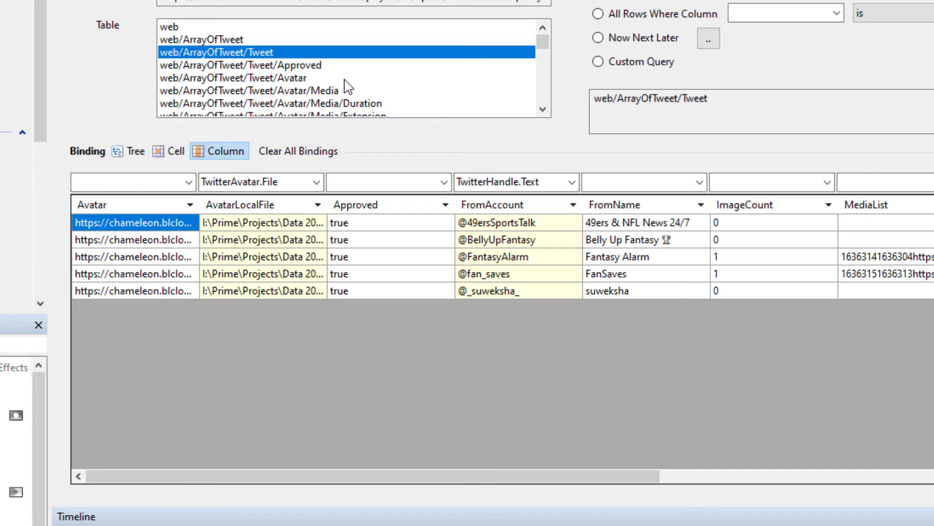
pyautogui.scroll(-3, 355, 73)
pyautogui.scroll(-6, 404, 68)
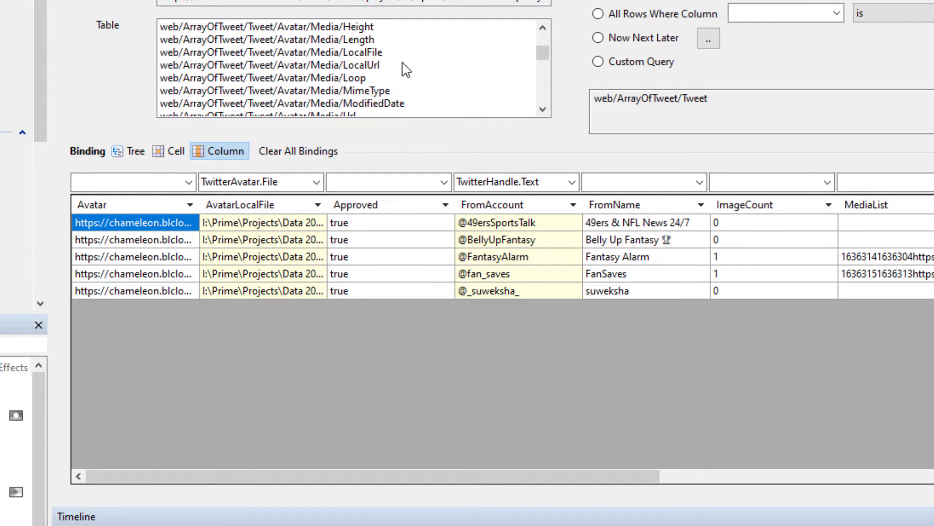
pyautogui.click(390, 65)
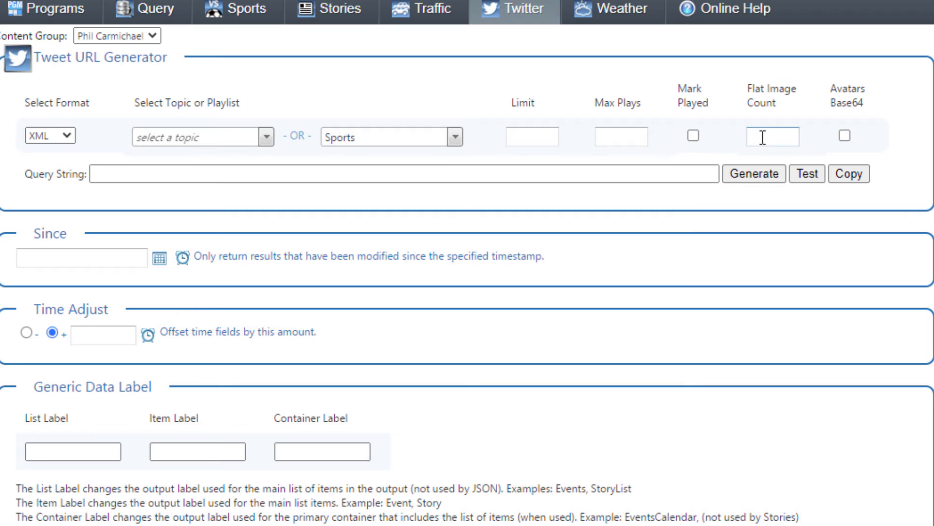
# Switch back to Chameleon and set the Flat Image Count to 2 for the Sports playlist URL.
pyautogui.click(770, 144)
pyautogui.write('2')
pyautogui.click(797, 263)
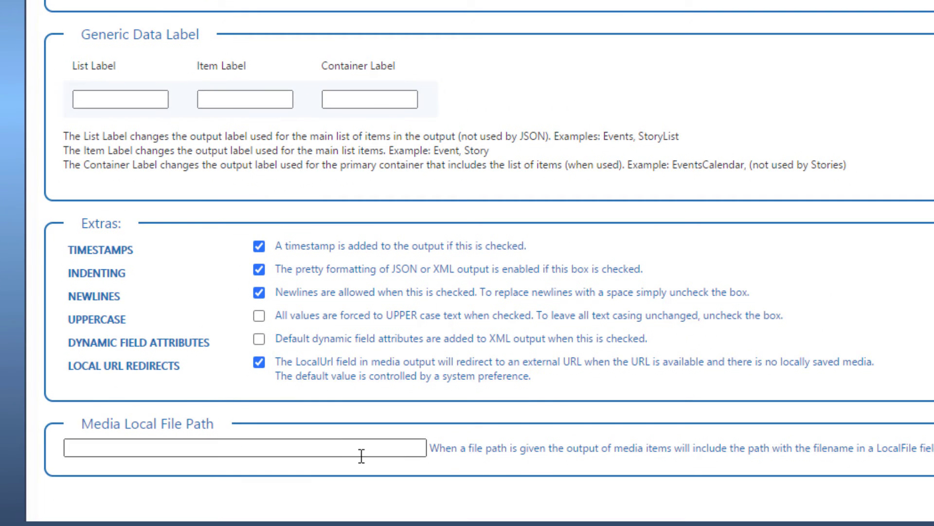
# Set the Media Local File Path to I:\Prime\Projects\Data 2020\Images\Twitter Images and regenerate the query string.
pyautogui.click(343, 449)
pyautogui.hotkey('ctrl', 'v')
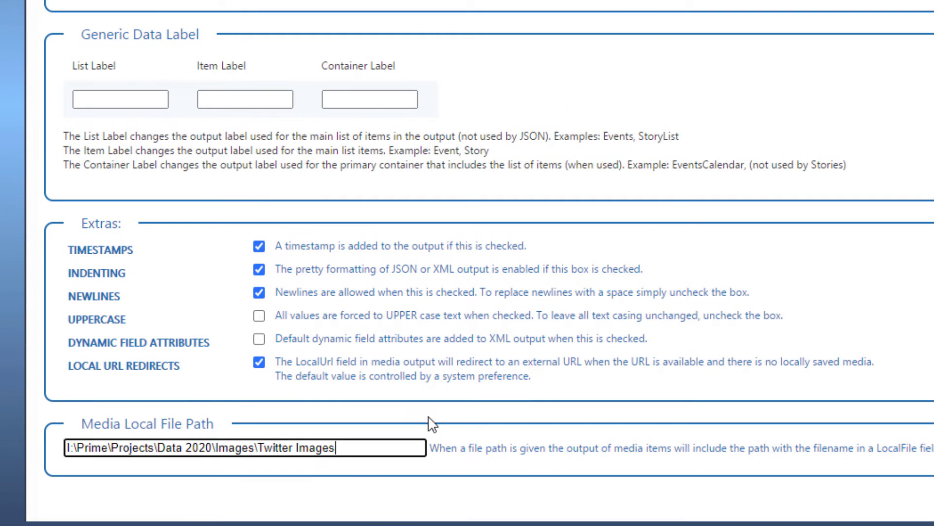
pyautogui.click(420, 493)
pyautogui.scroll(2, 686, 306)
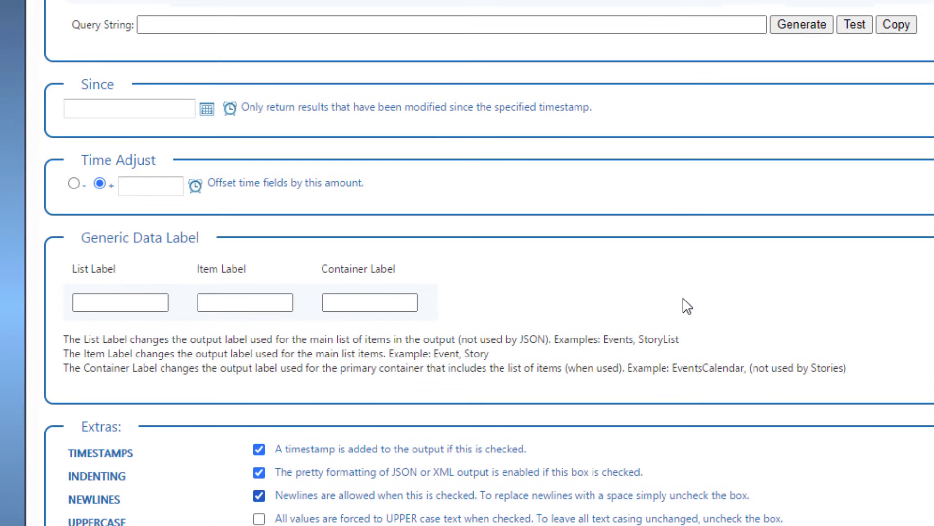
pyautogui.click(820, 34)
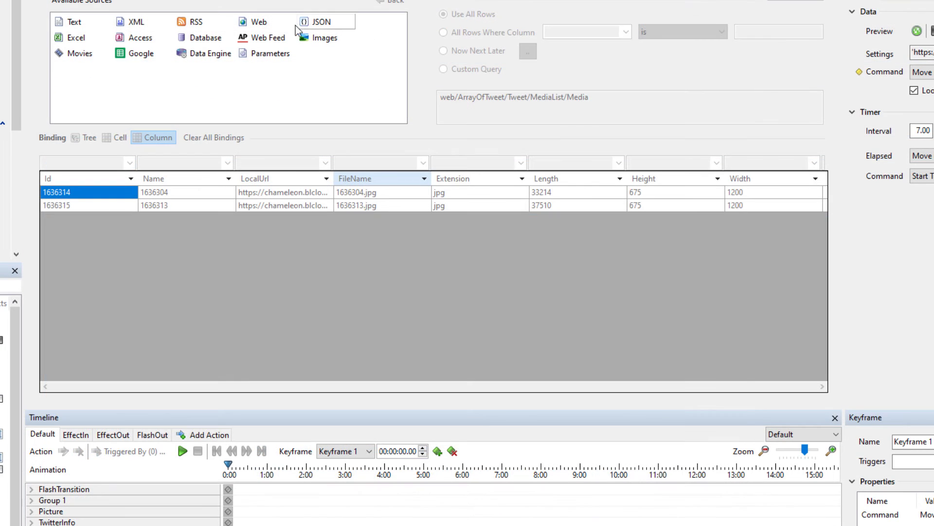
# In Prime, replace the Web source's address with the newly generated tweet URL and review the flattened image columns.
pyautogui.doubleClick(262, 23)
pyautogui.click(380, 149)
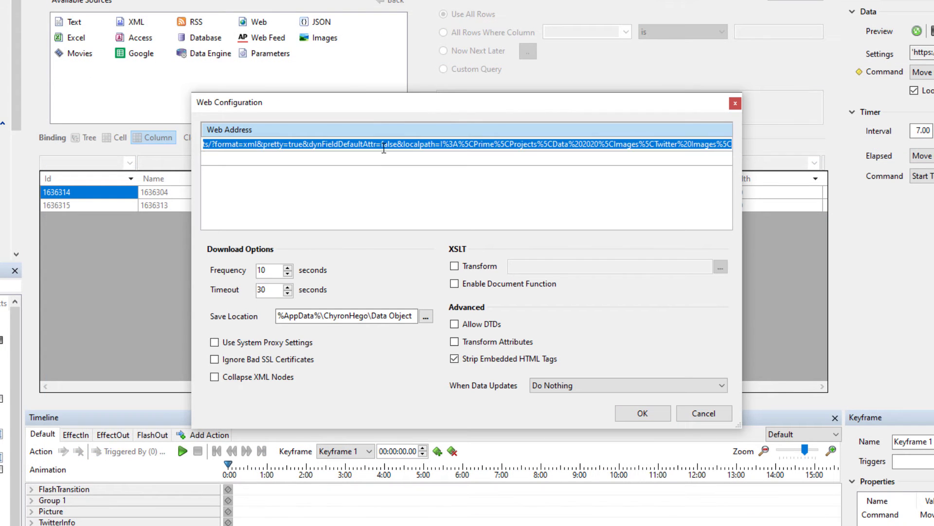
pyautogui.hotkey('ctrl', 'v')
pyautogui.click(641, 414)
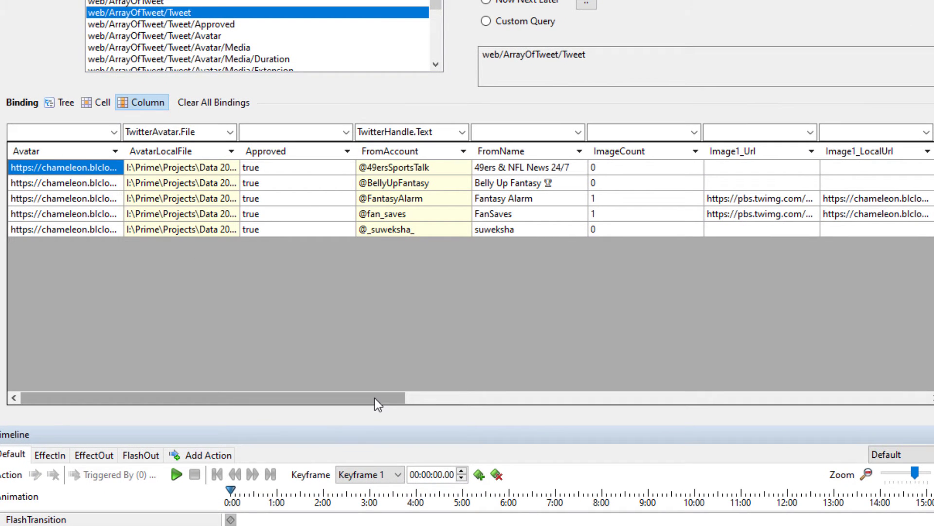
pyautogui.moveTo(377, 404); pyautogui.dragTo(482, 371)
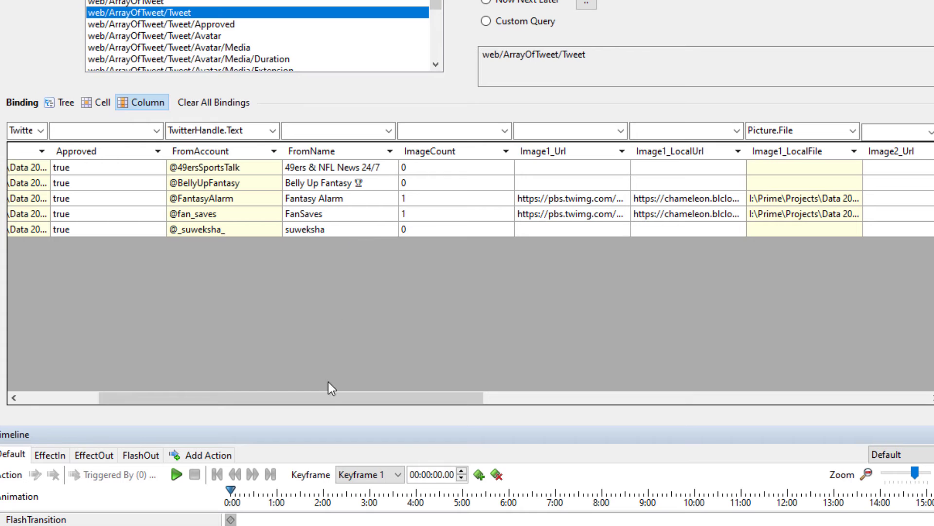
pyautogui.moveTo(325, 397); pyautogui.dragTo(218, 406)
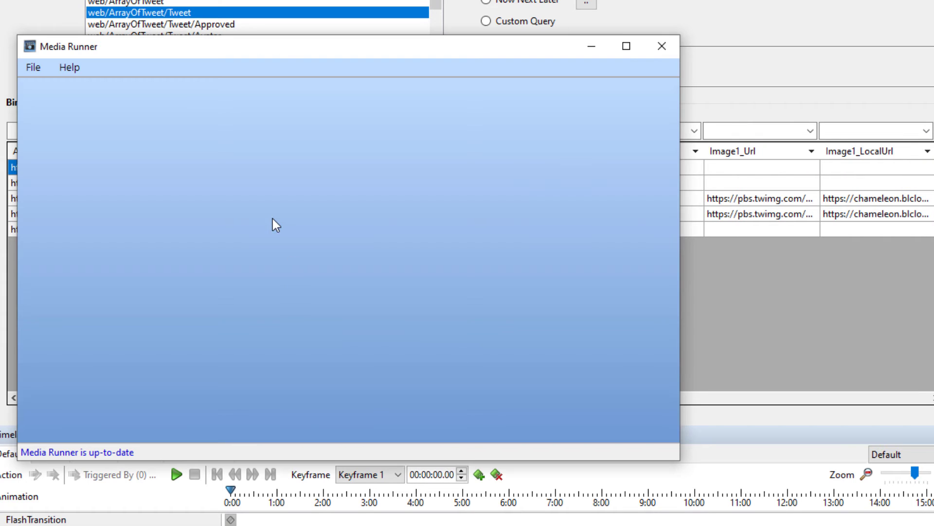
# Switch to Media Runner and create a new instance named Sports.
pyautogui.click(32, 67)
pyautogui.click(39, 85)
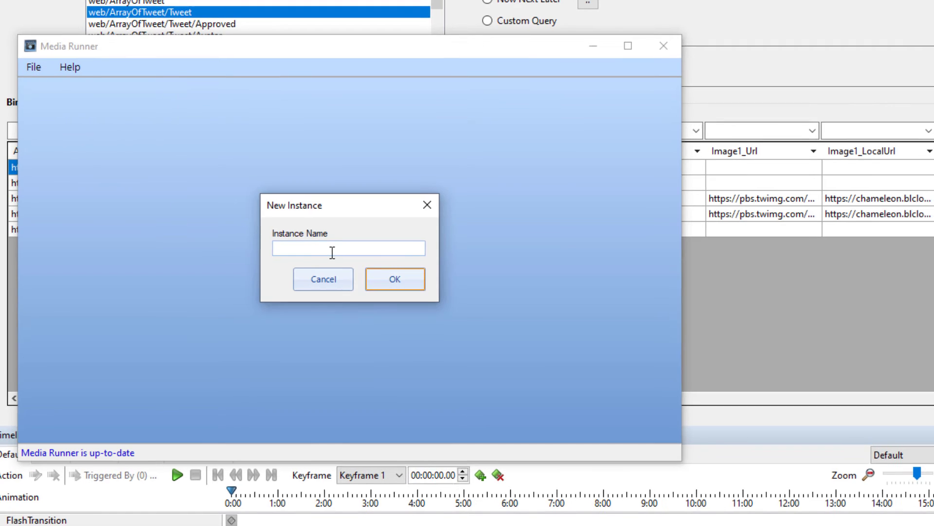
pyautogui.write('Sports')
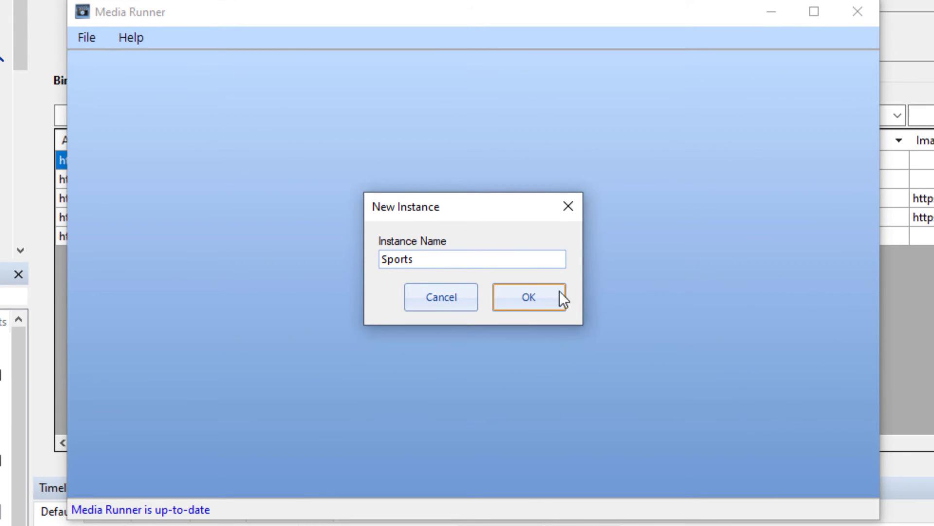
pyautogui.click(552, 295)
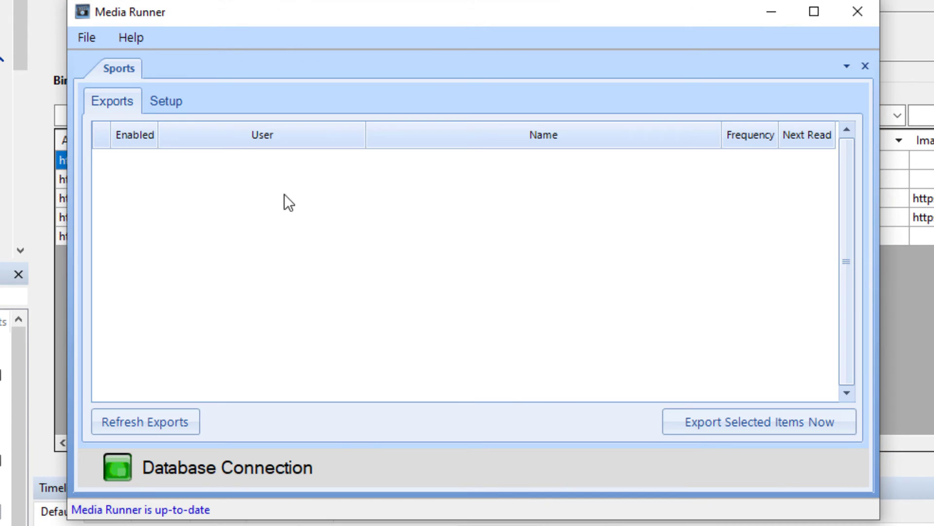
# Set the Sports instance's Flow URL to chameleon.blcloud.net and retrieve the database information from it.
pyautogui.click(164, 104)
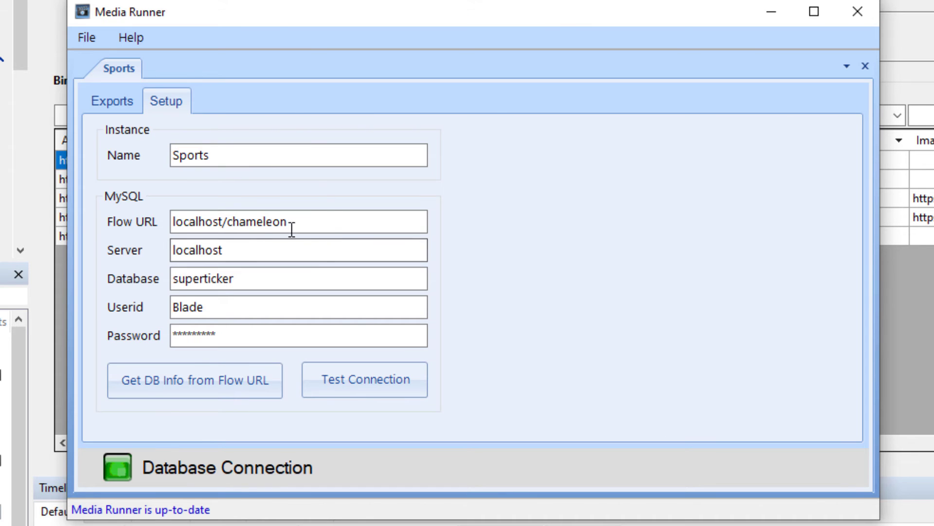
pyautogui.click(230, 220)
pyautogui.moveTo(227, 220); pyautogui.dragTo(47, 226)
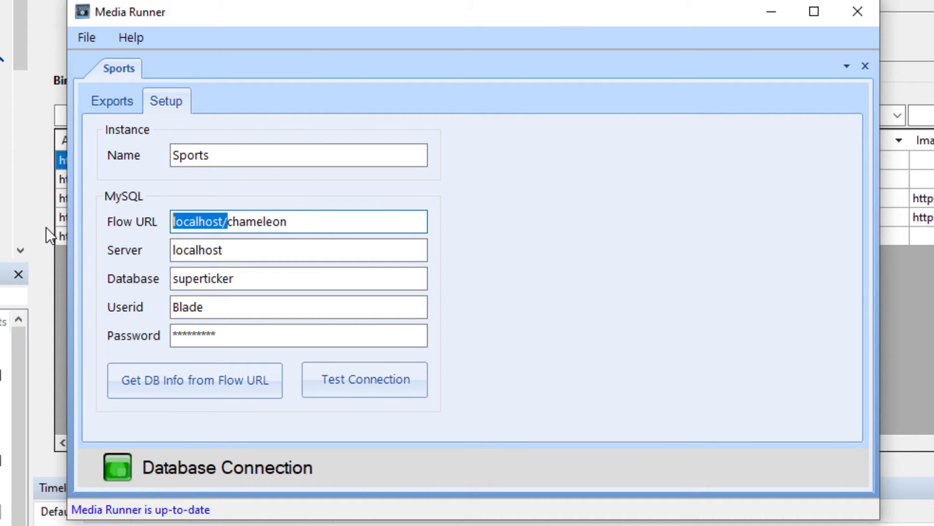
pyautogui.press('BackSpace')
pyautogui.press('Right')
pyautogui.press('Right')
pyautogui.press('Right')
pyautogui.press('Right')
pyautogui.press('Right')
pyautogui.press('Right')
pyautogui.press('Right')
pyautogui.press('Right')
pyautogui.press('Right')
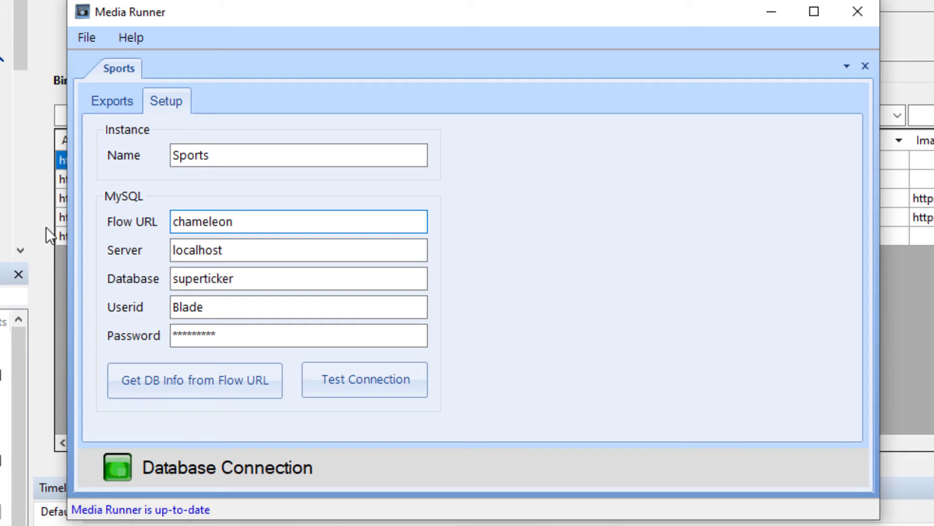
pyautogui.write('.blcloud.net')
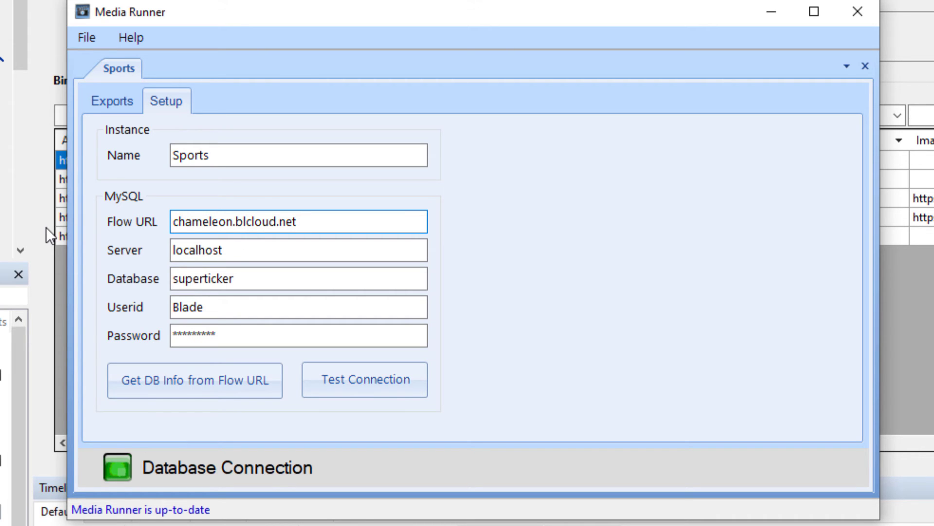
pyautogui.click(202, 383)
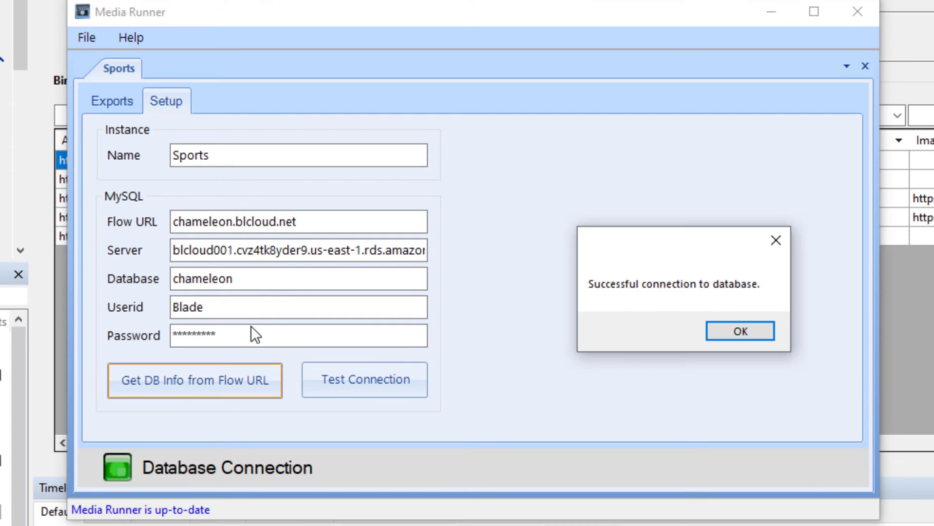
pyautogui.click(731, 330)
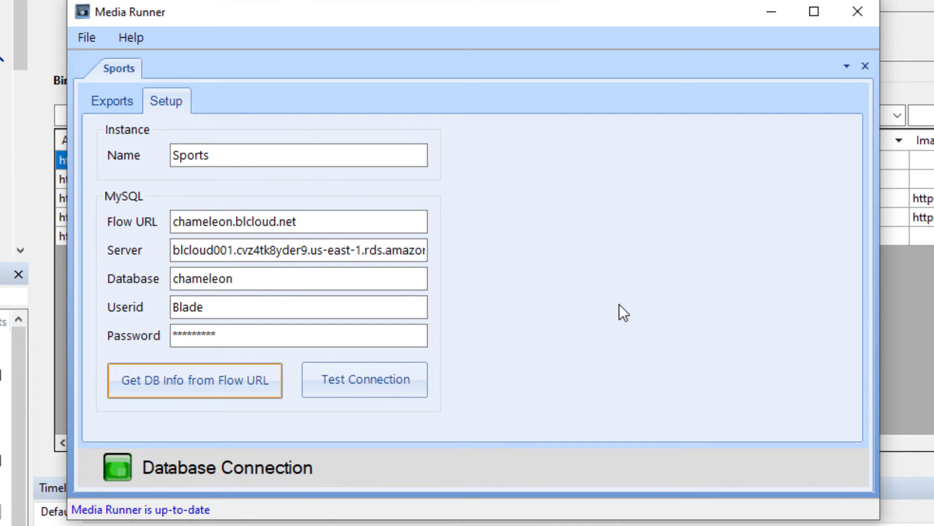
# Enable the Sports export in Media Runner and run it immediately with the Twitter Images folder window open alongside.
pyautogui.click(116, 102)
pyautogui.click(134, 224)
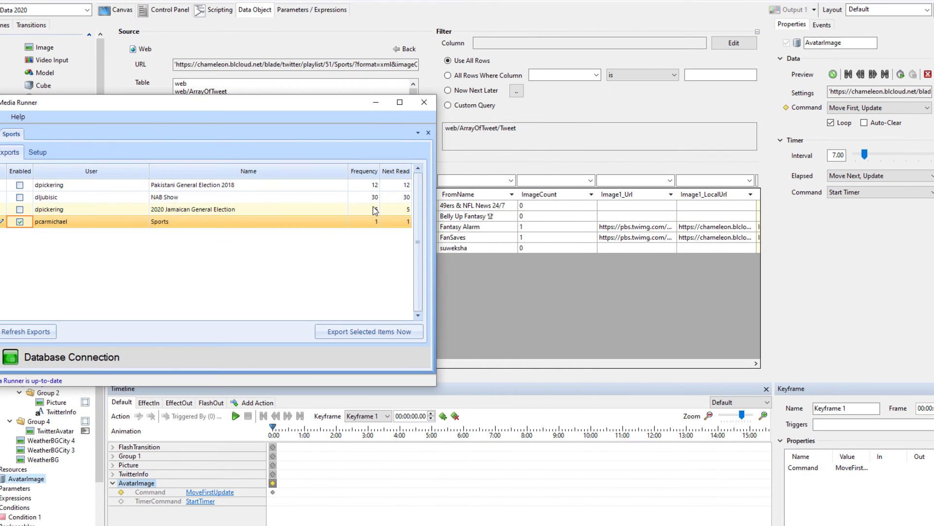
pyautogui.hotkey('alt', 'Tab')
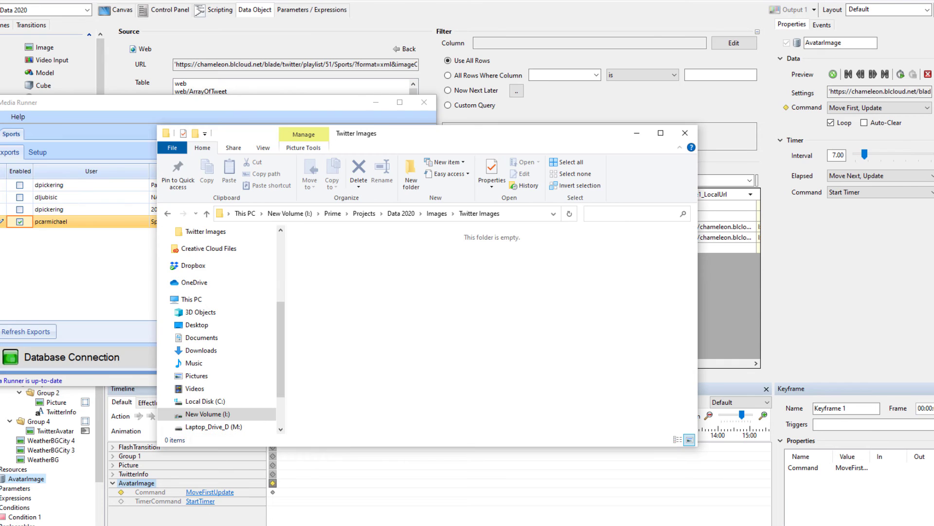
pyautogui.moveTo(387, 142); pyautogui.dragTo(645, 78)
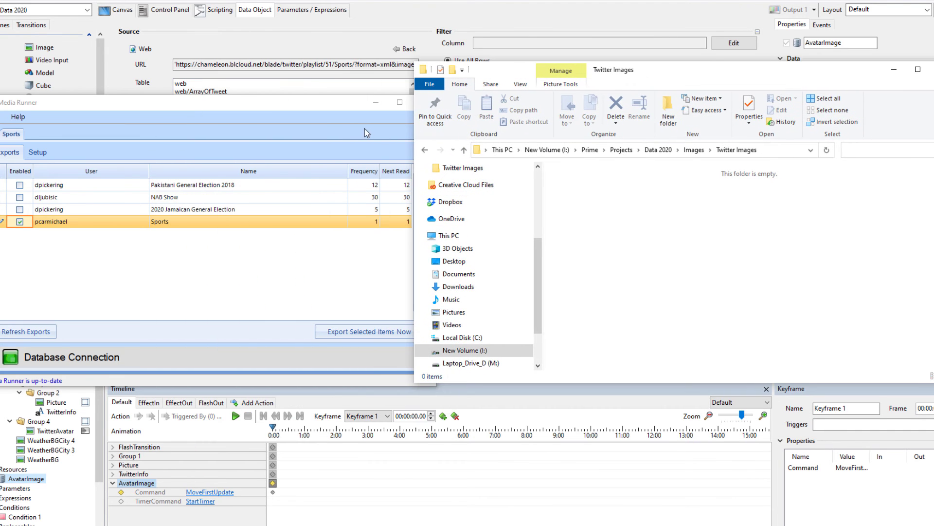
pyautogui.moveTo(334, 112); pyautogui.dragTo(309, 111)
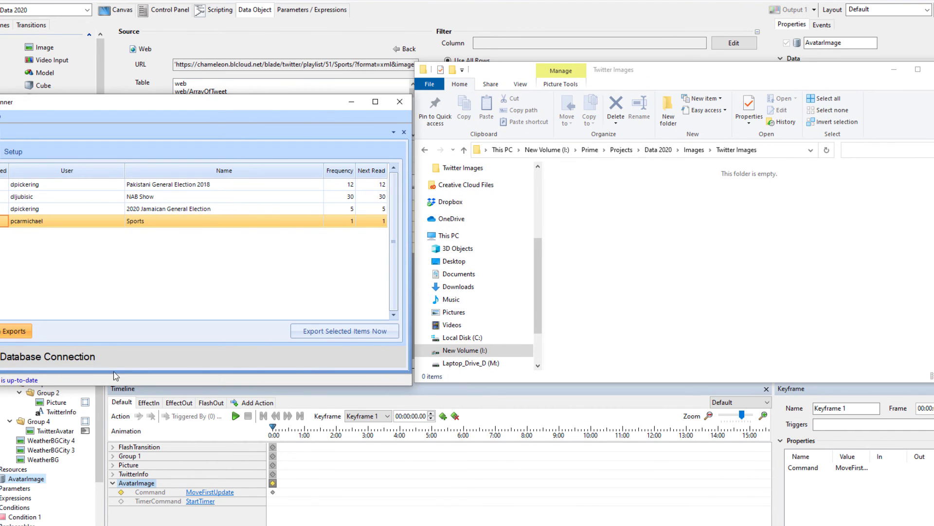
pyautogui.click(342, 335)
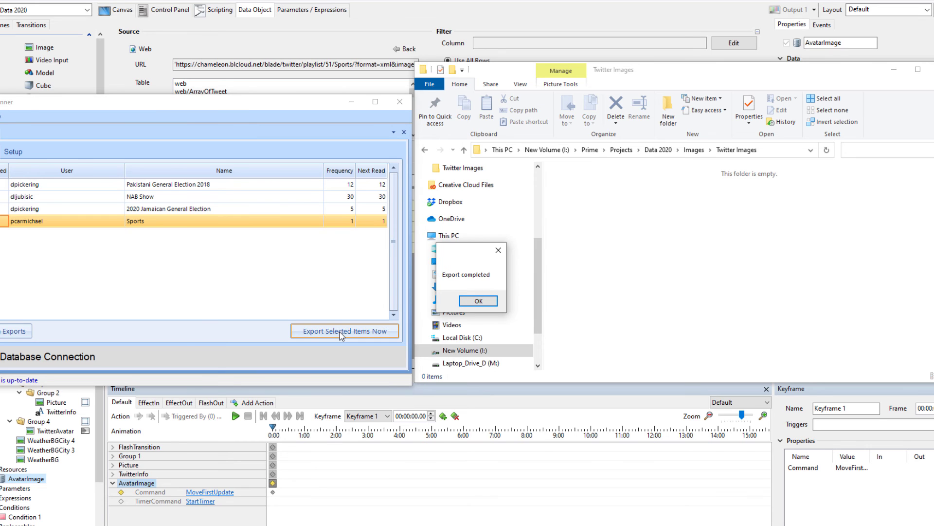
pyautogui.click(478, 301)
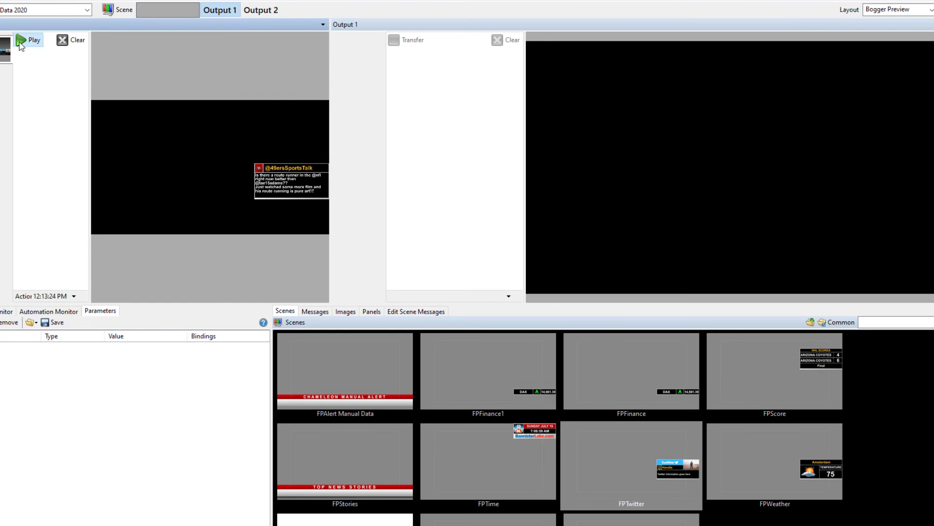
# Switch to Prime's playout view and play the loaded FPTwitter scene.
pyautogui.click(20, 44)
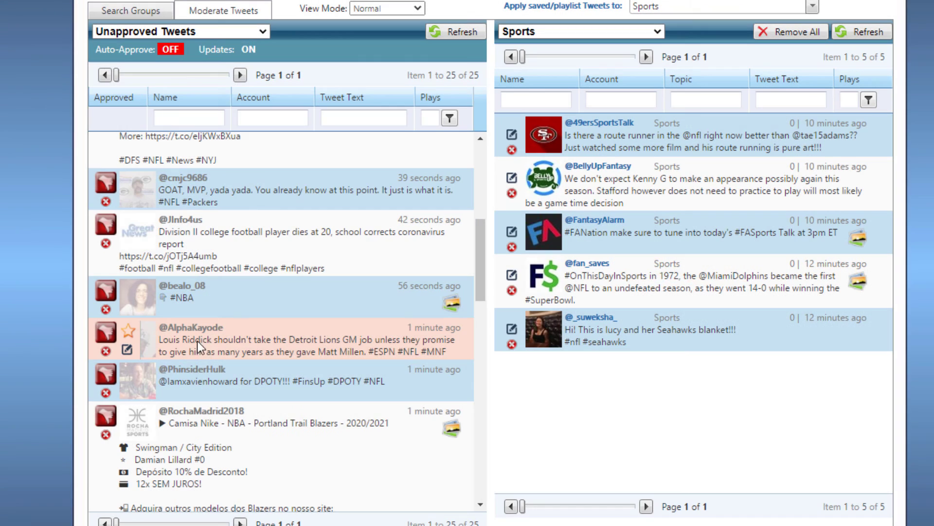
# In Chameleon, move the unapproved tweet about the Detroit Lions GM job into the Sports playlist.
pyautogui.moveTo(206, 341); pyautogui.dragTo(498, 348)
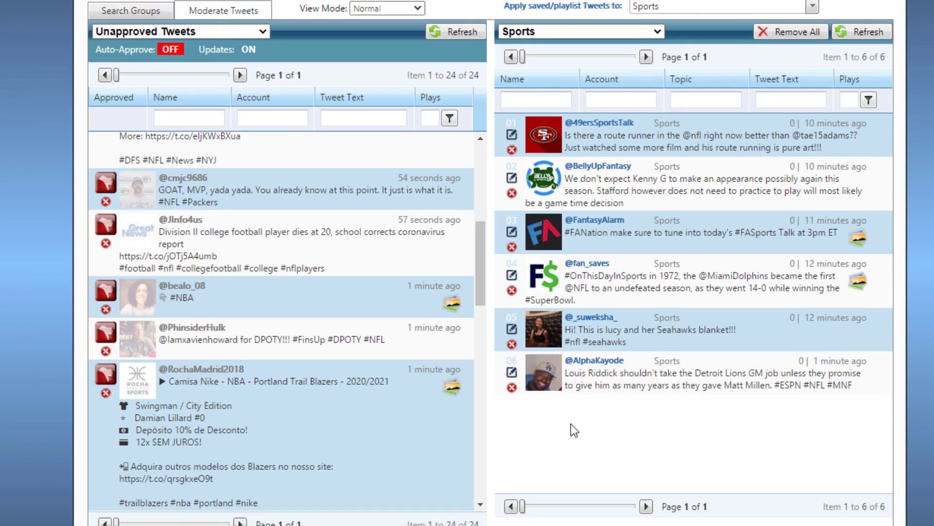